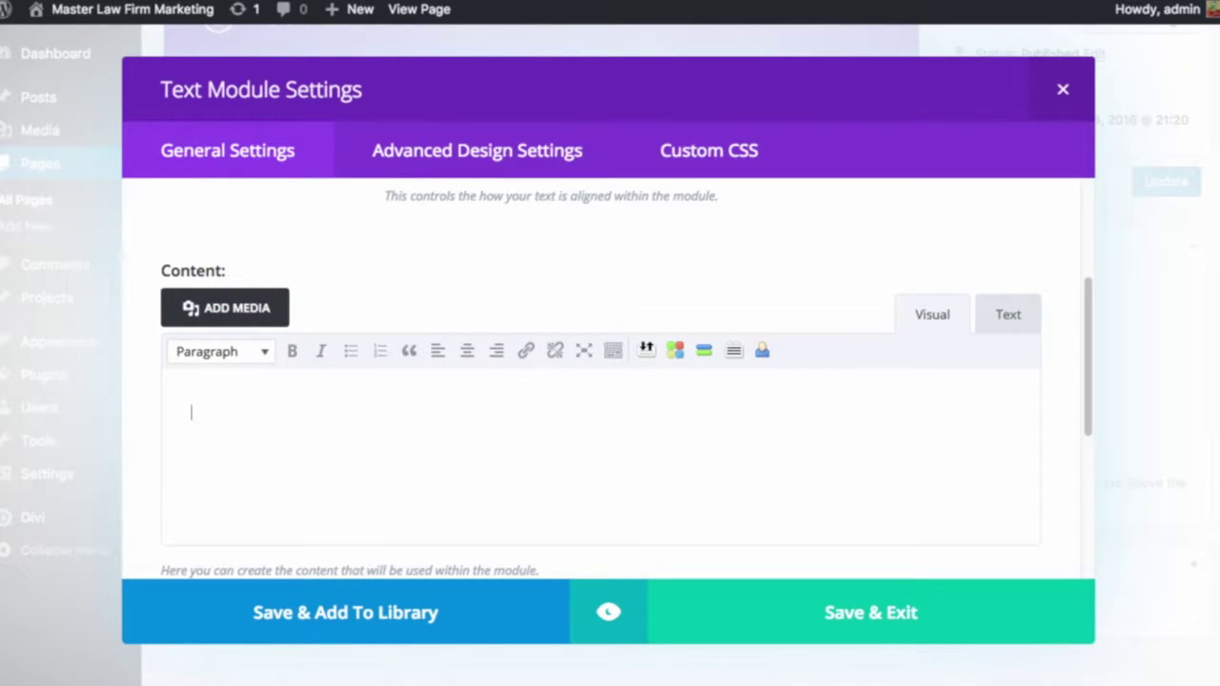
Fill the text module with five paragraphs reading "this is a bunch of dummy text on the web site...." and duplicate it into the row's third column.
type("Lorum")
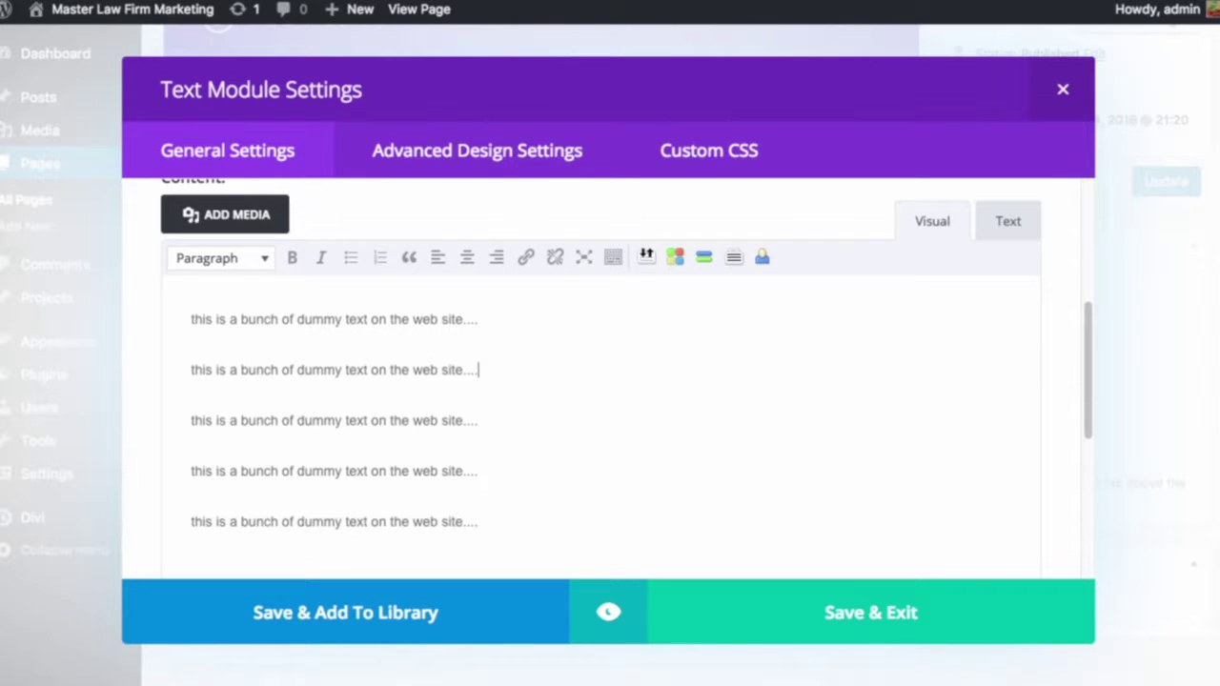
left_click(871, 613)
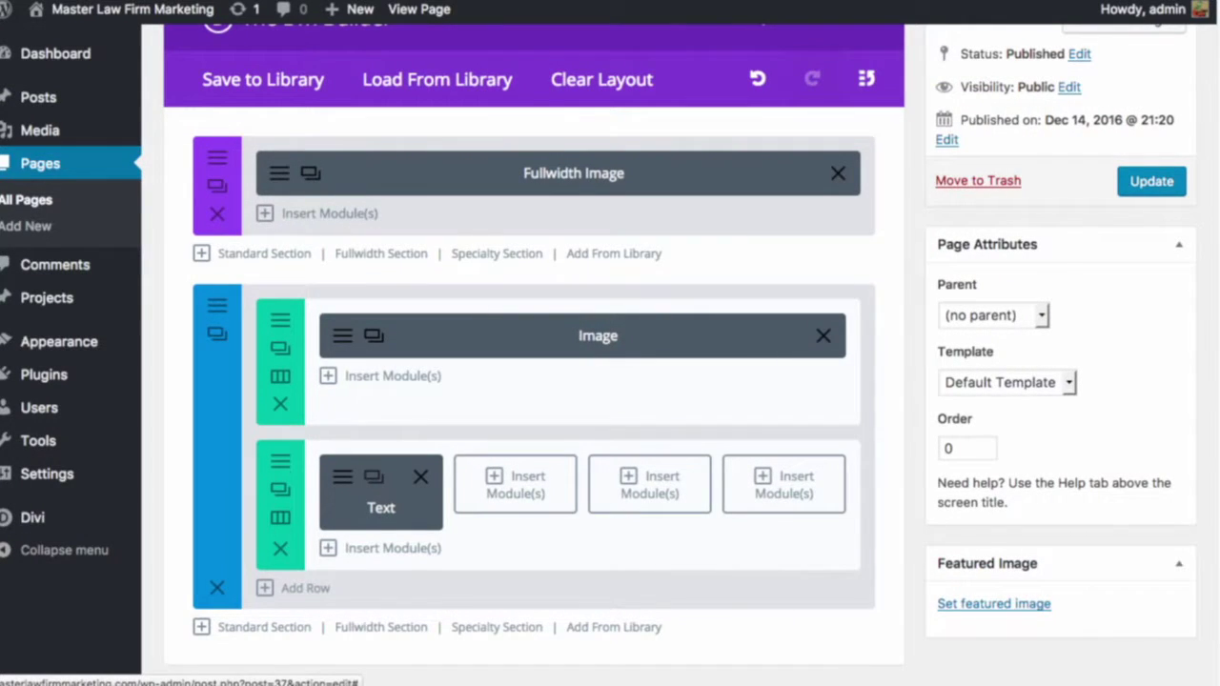
left_click(373, 477)
left_click_drag(381, 572, 658, 484)
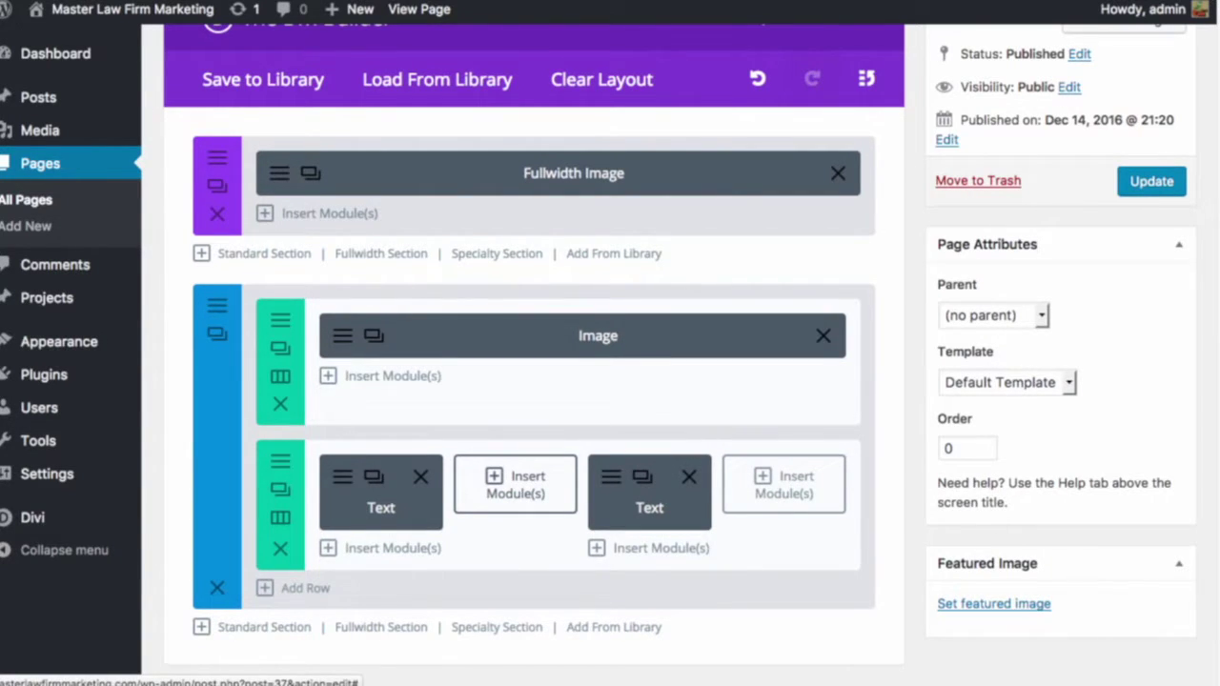
Insert an Image module in the row's second column, using the uploaded file Law-Practice-Marketing.png, and save it.
left_click(515, 485)
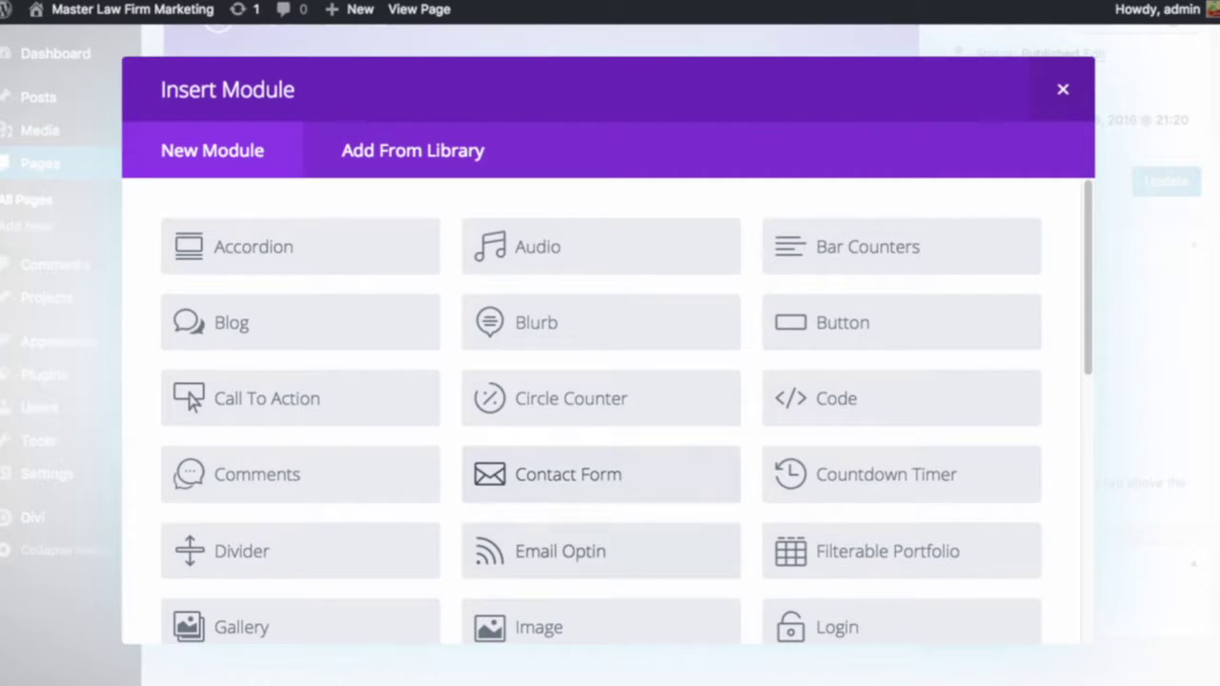
left_click(490, 627)
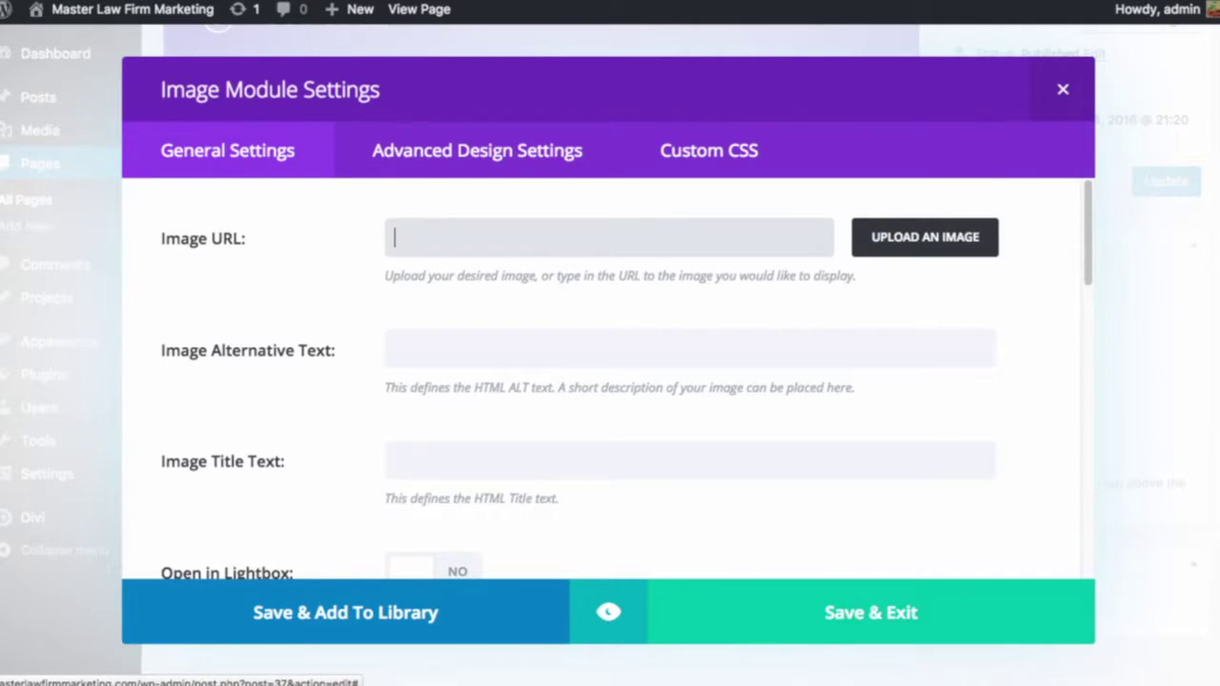
left_click(925, 237)
left_click(70, 89)
left_click(608, 357)
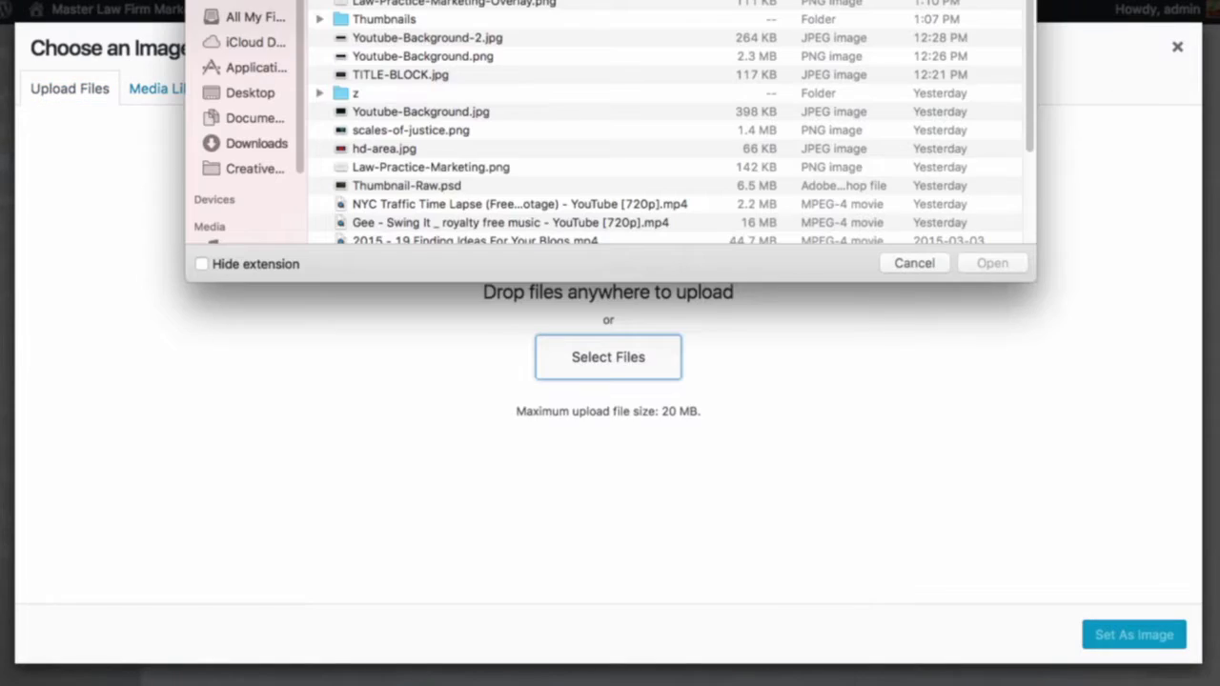
left_click(431, 167)
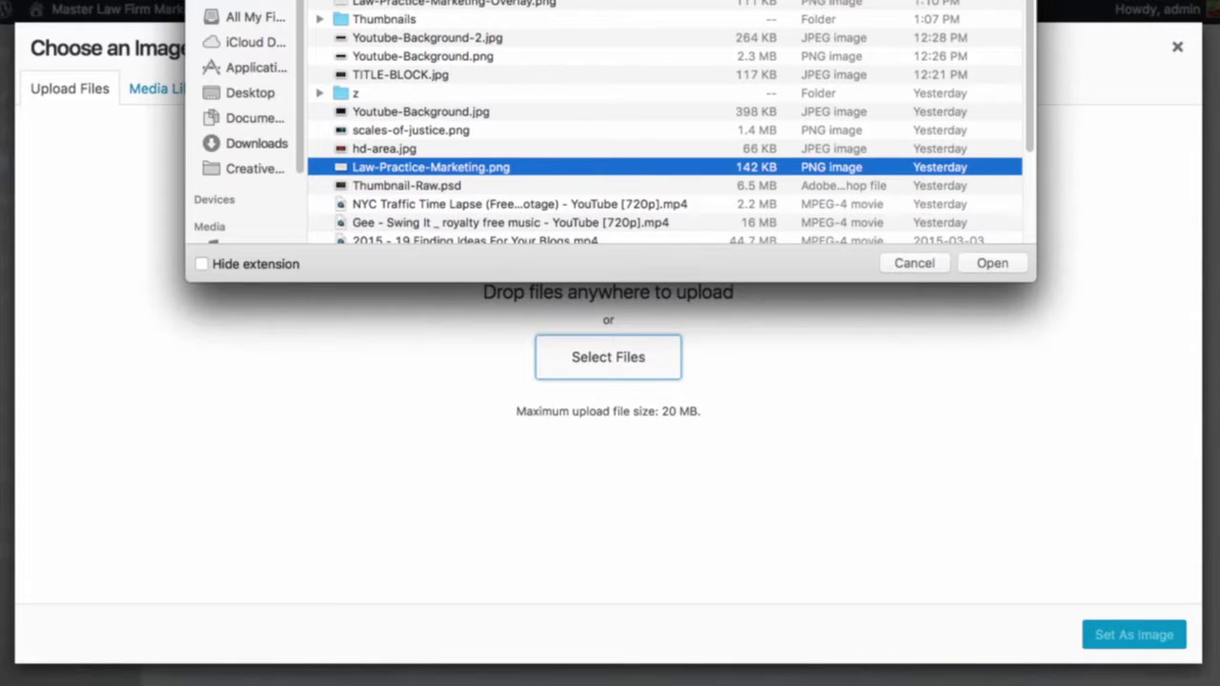
key("Return")
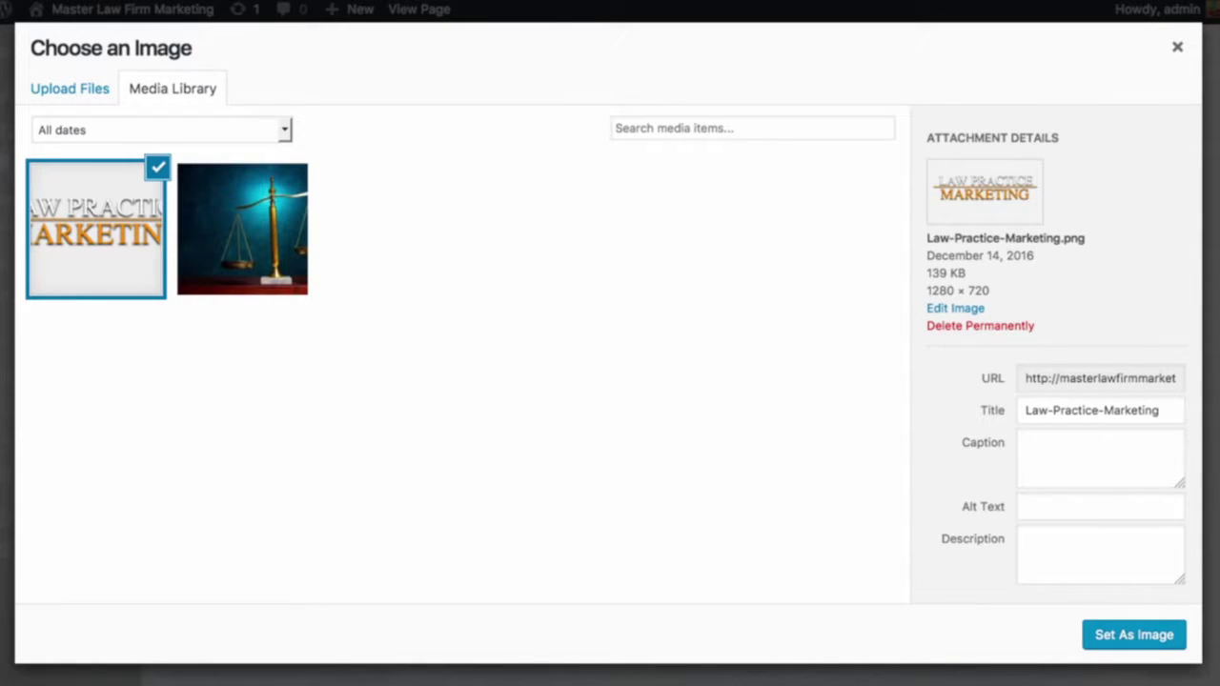
left_click(1133, 635)
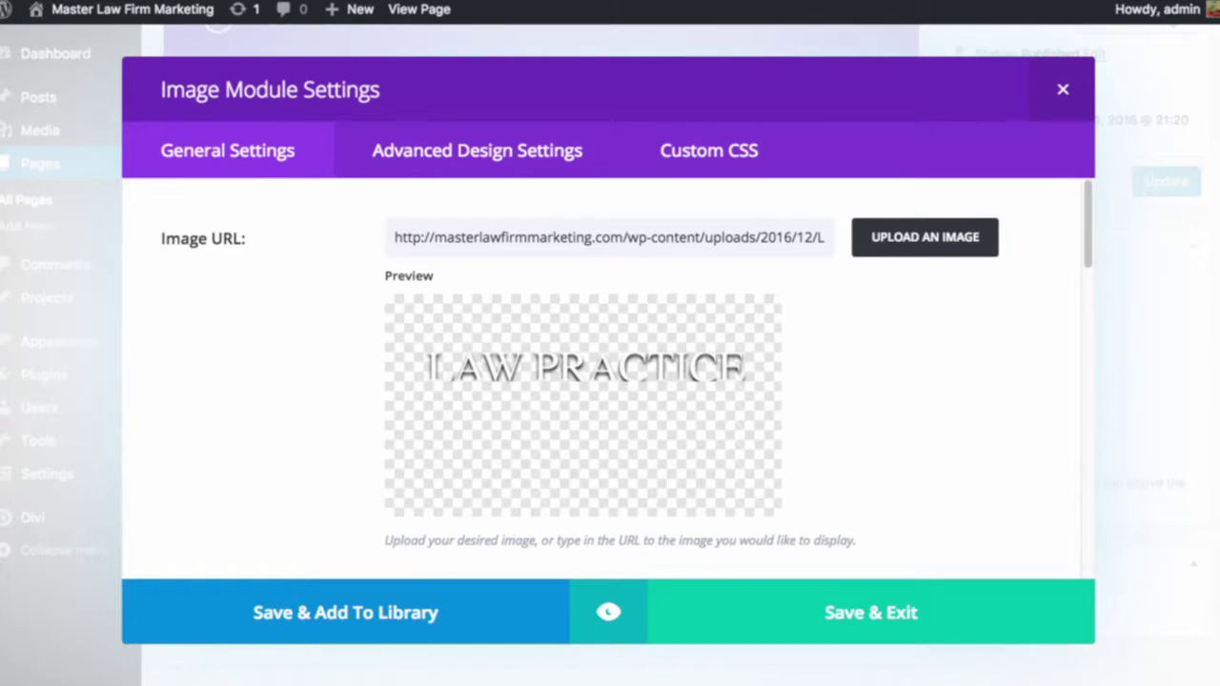
left_click(871, 613)
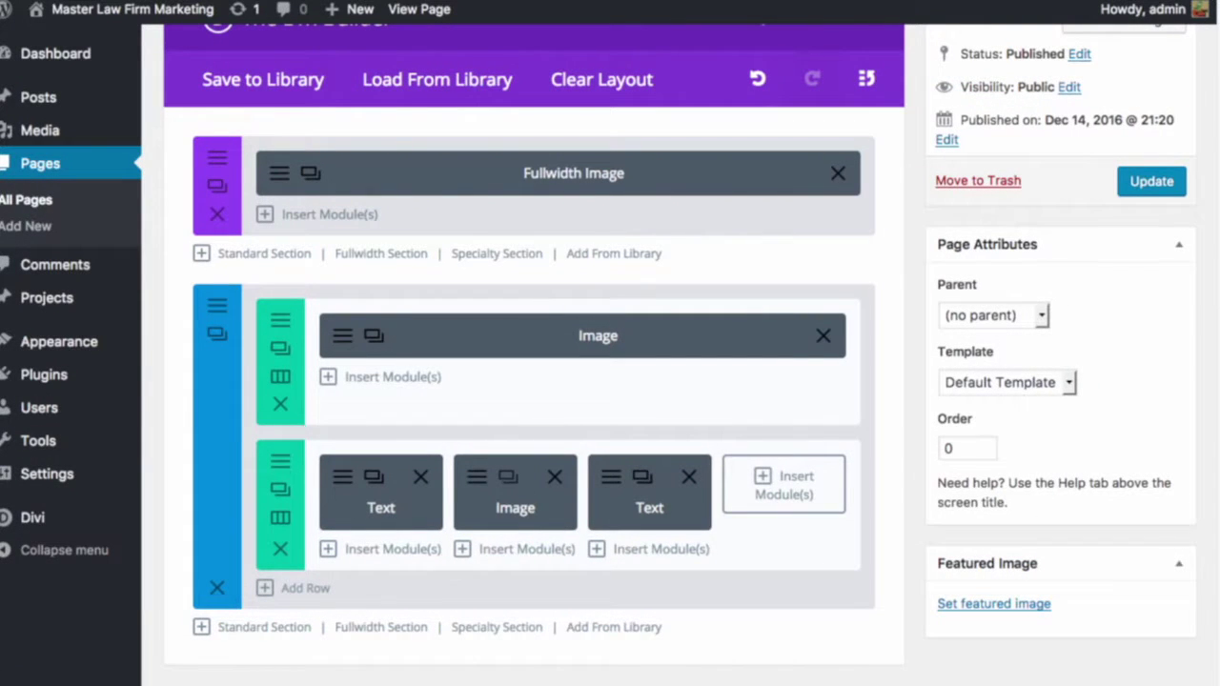
Duplicate the second-column image module into the fourth column, and place another copy in the single-column row above.
left_click(507, 477)
left_click_drag(532, 562, 781, 487)
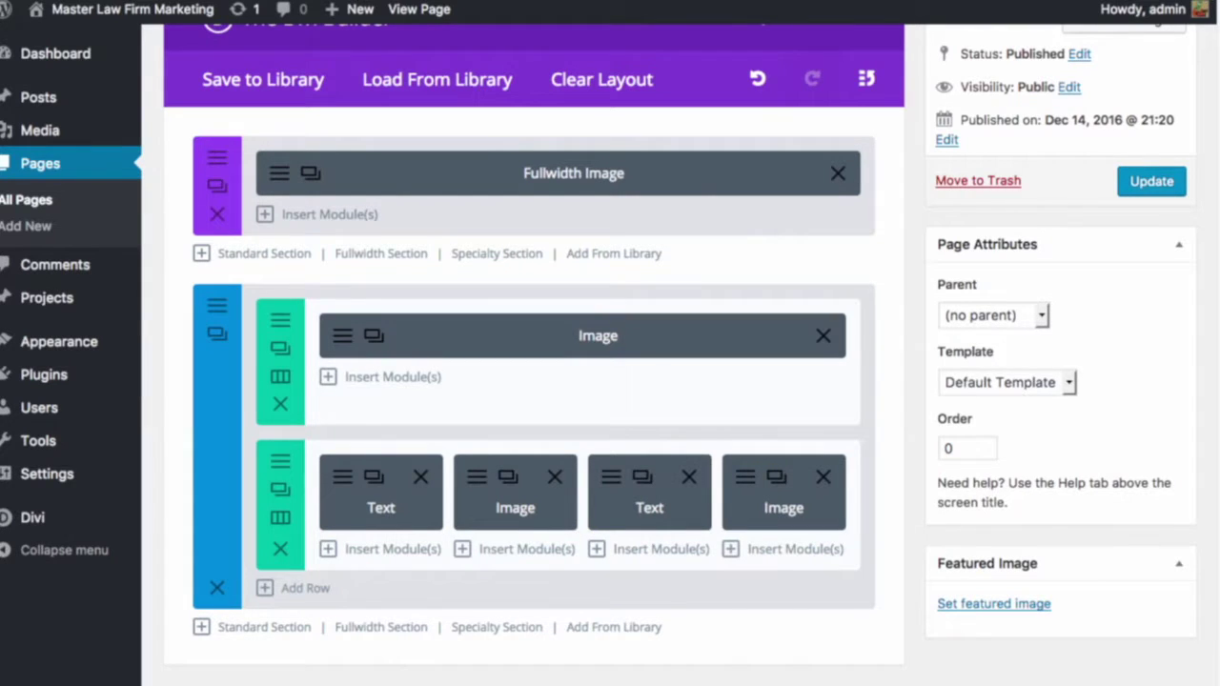
left_click(775, 477)
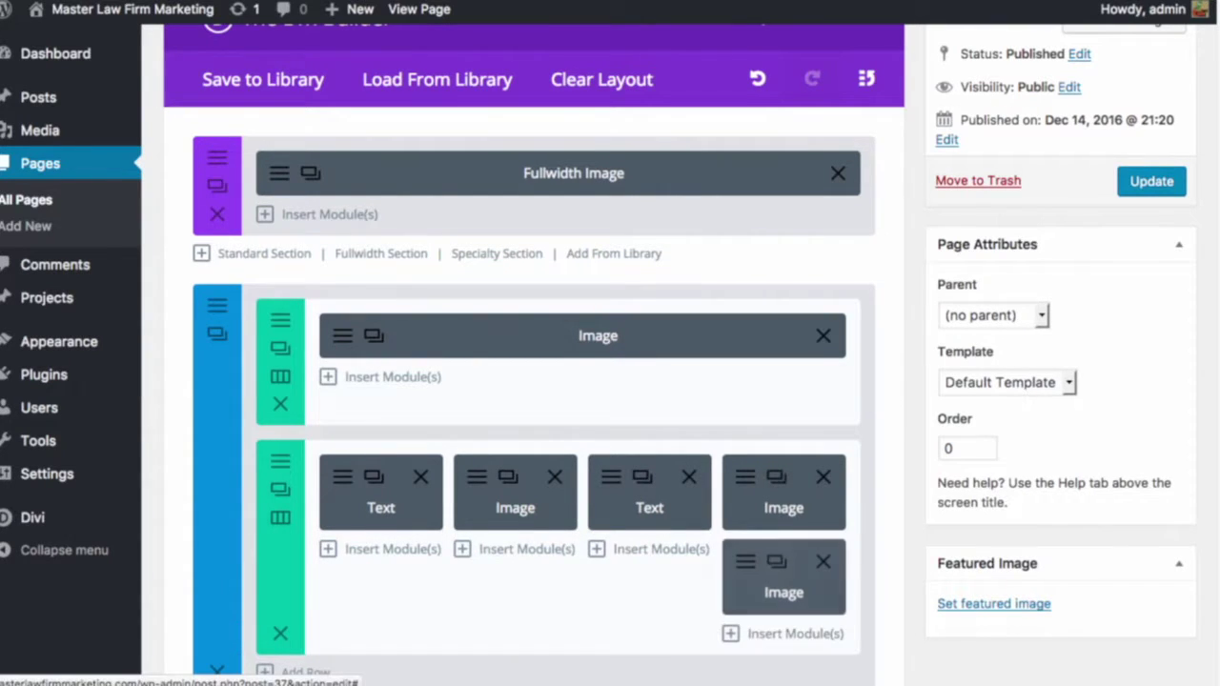
left_click_drag(807, 559, 637, 366)
Update the page and review its published layout from the top images down to the footer.
left_click(1152, 181)
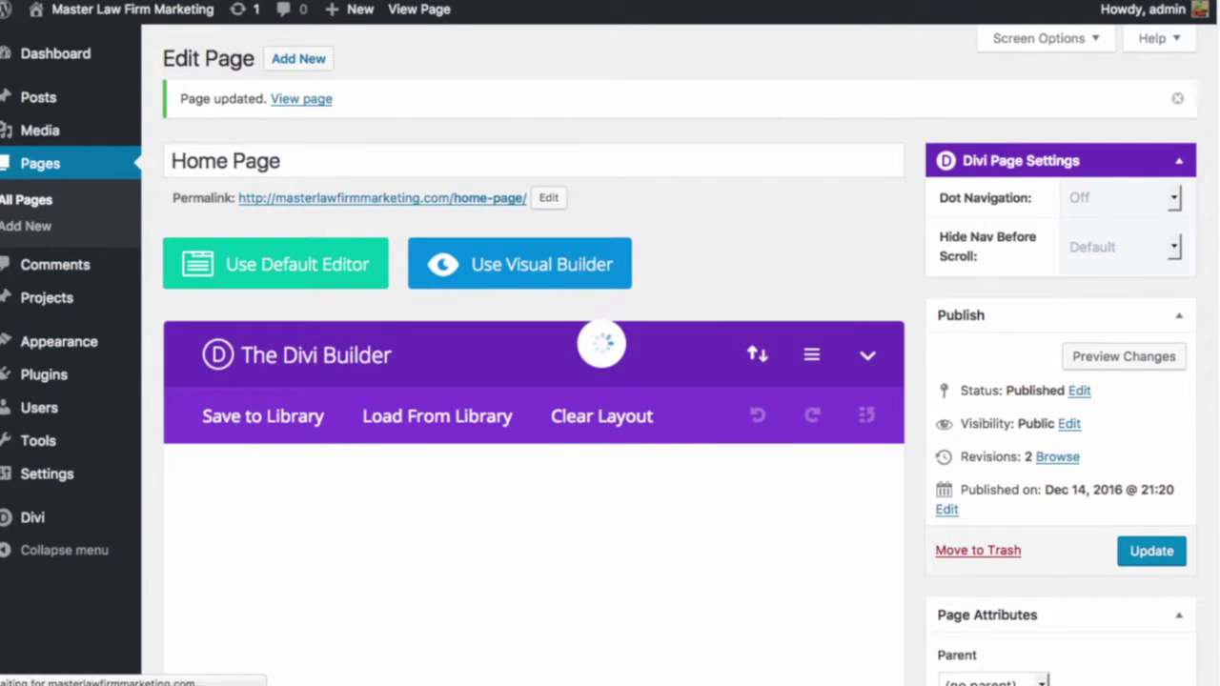
left_click(420, 9)
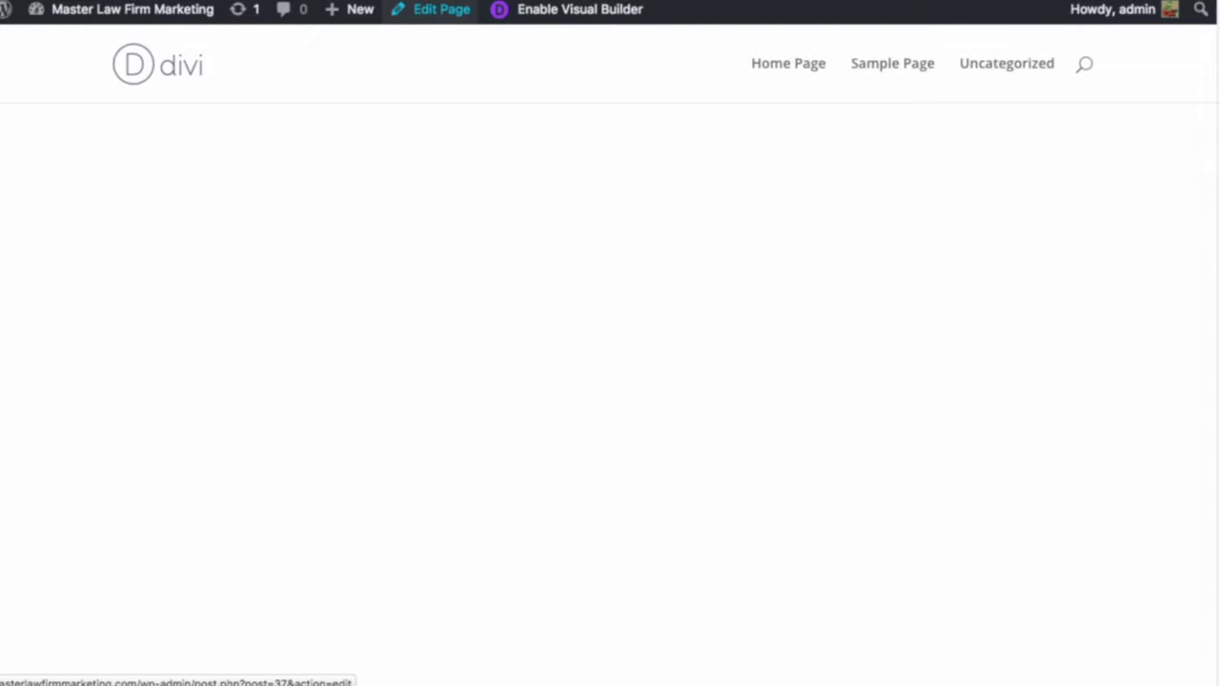
left_click(430, 9)
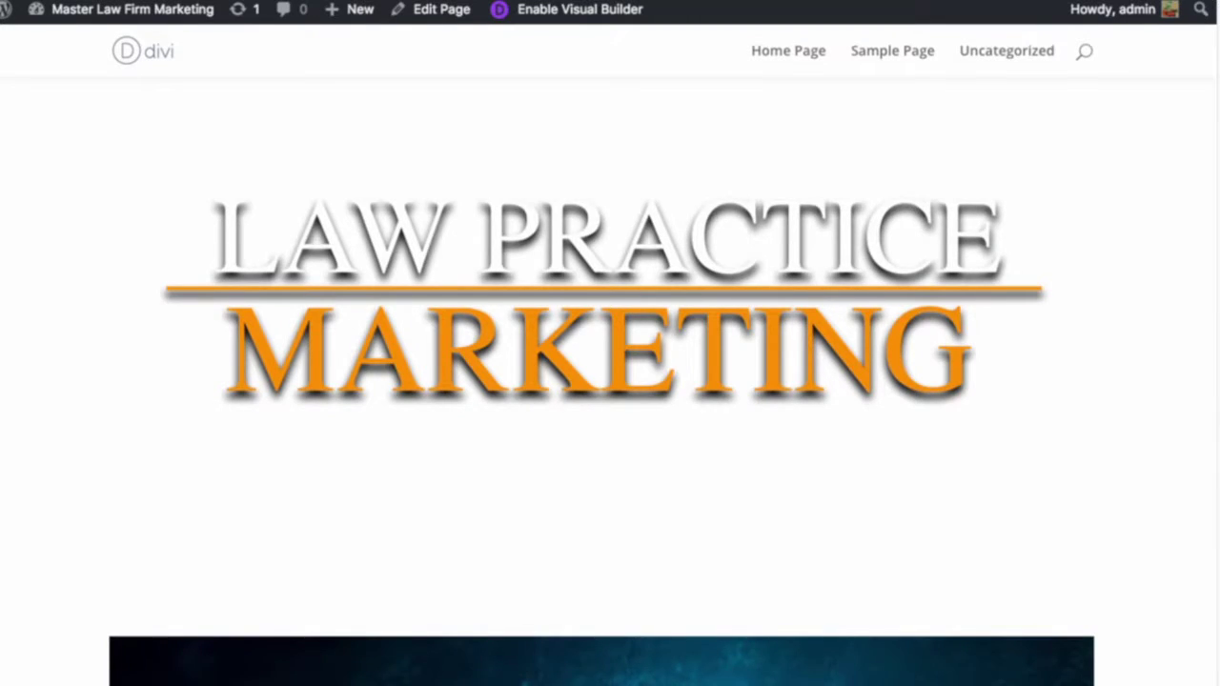
scroll(610, 381, "up", 3)
scroll(610, 382, "down", 3)
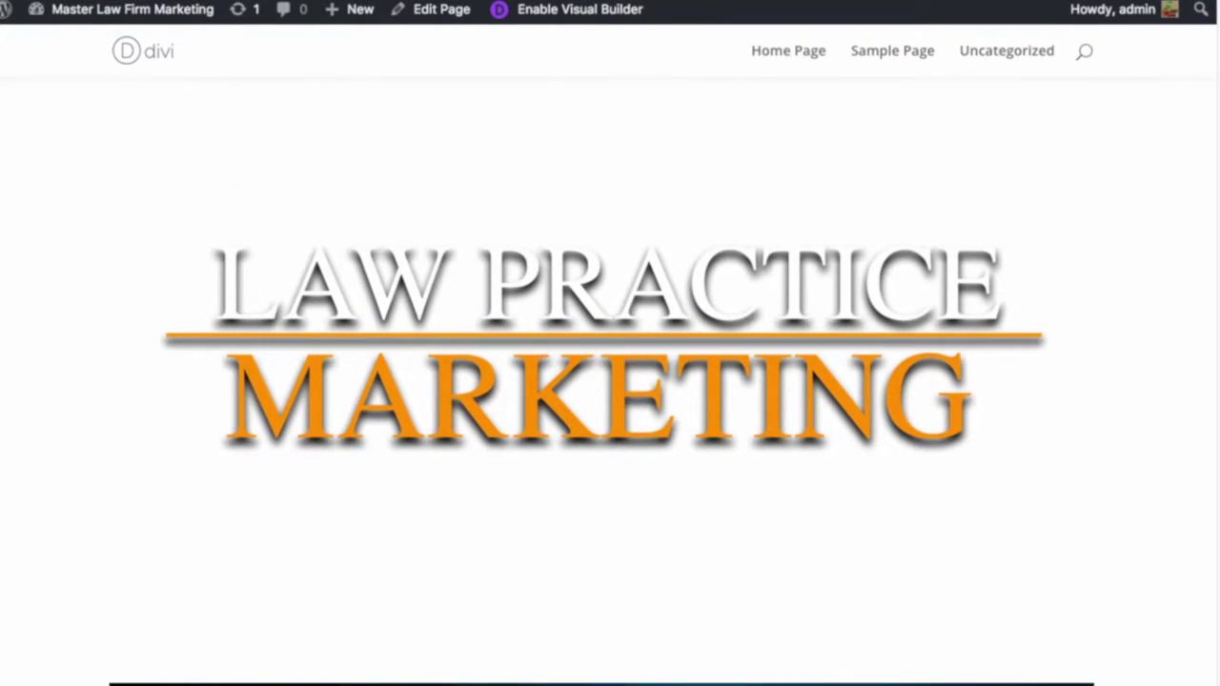
scroll(610, 381, "down", 6)
scroll(610, 381, "down", 7)
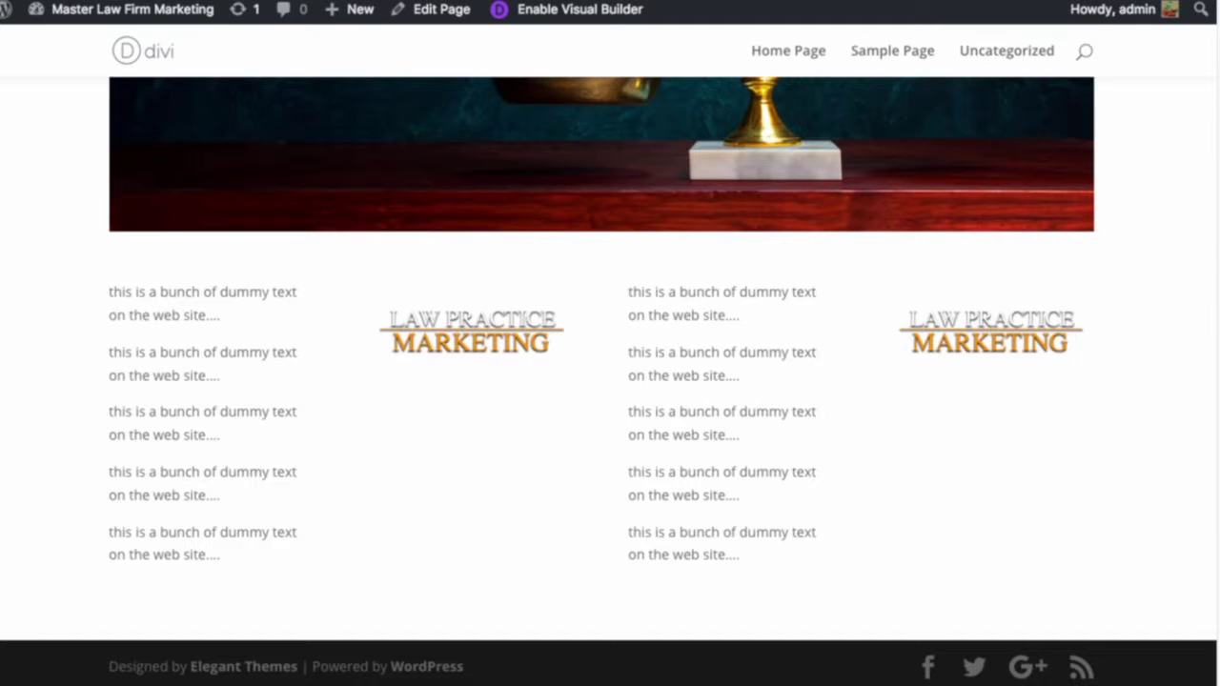
scroll(610, 382, "up", 1)
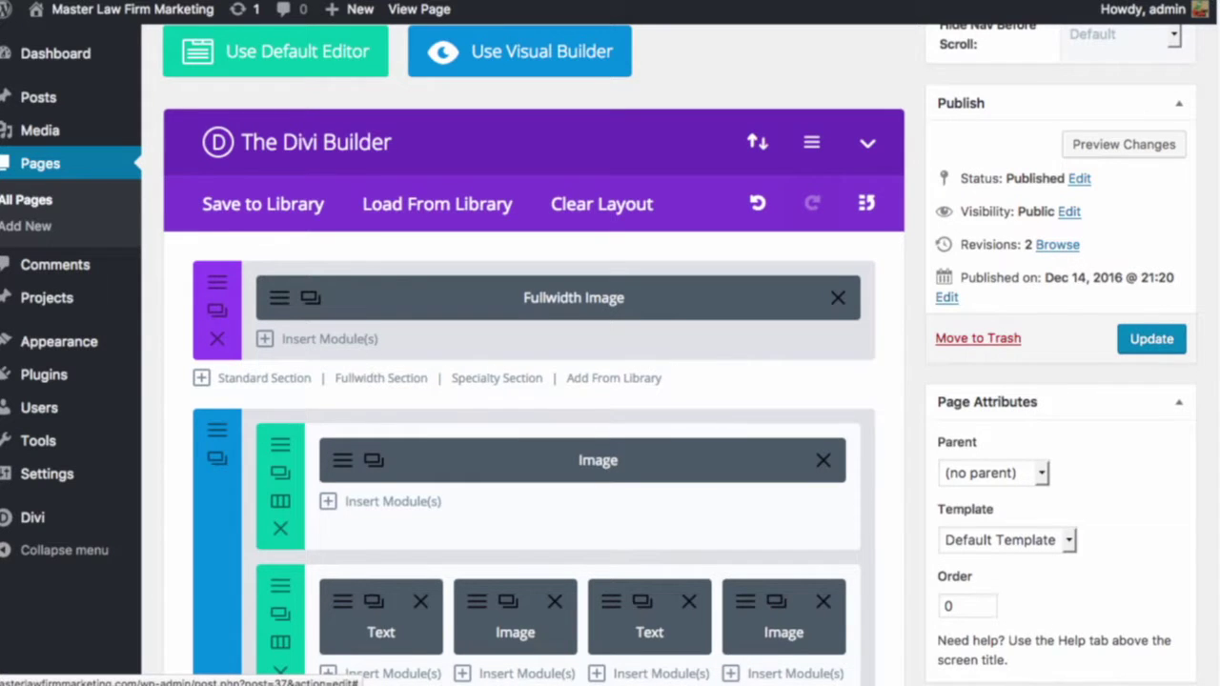
Insert a Fullwidth Slider module in the fullwidth section and add a new slide to it.
left_click(329, 340)
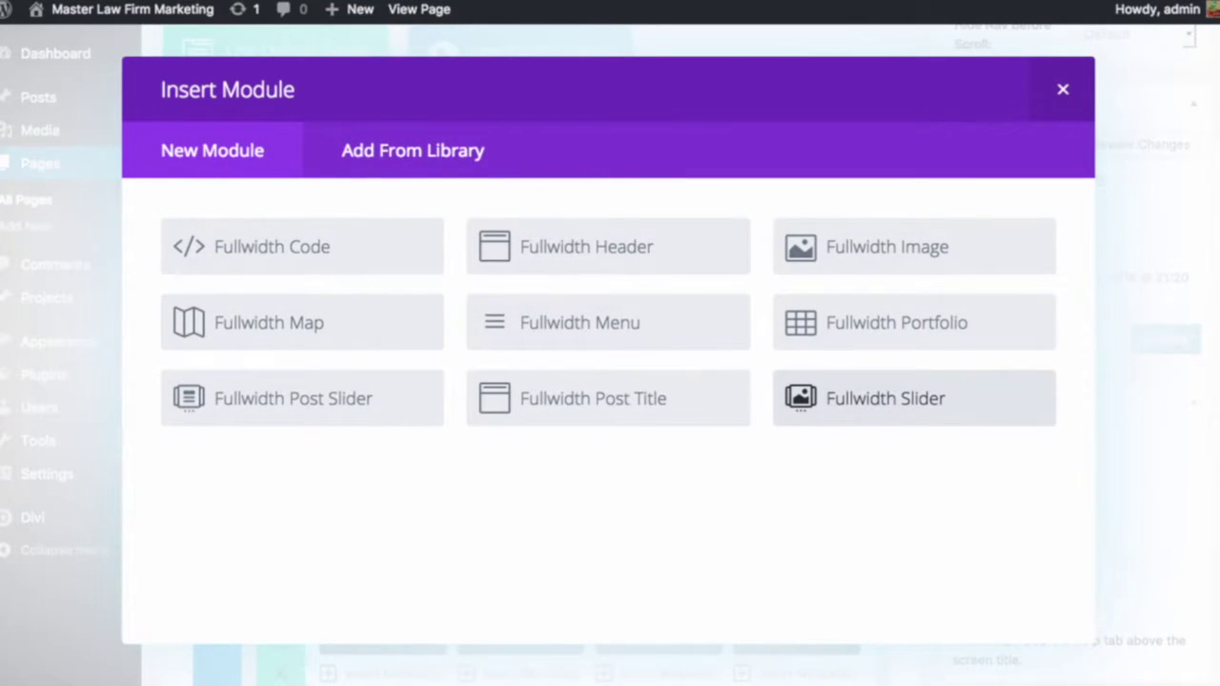
left_click(885, 398)
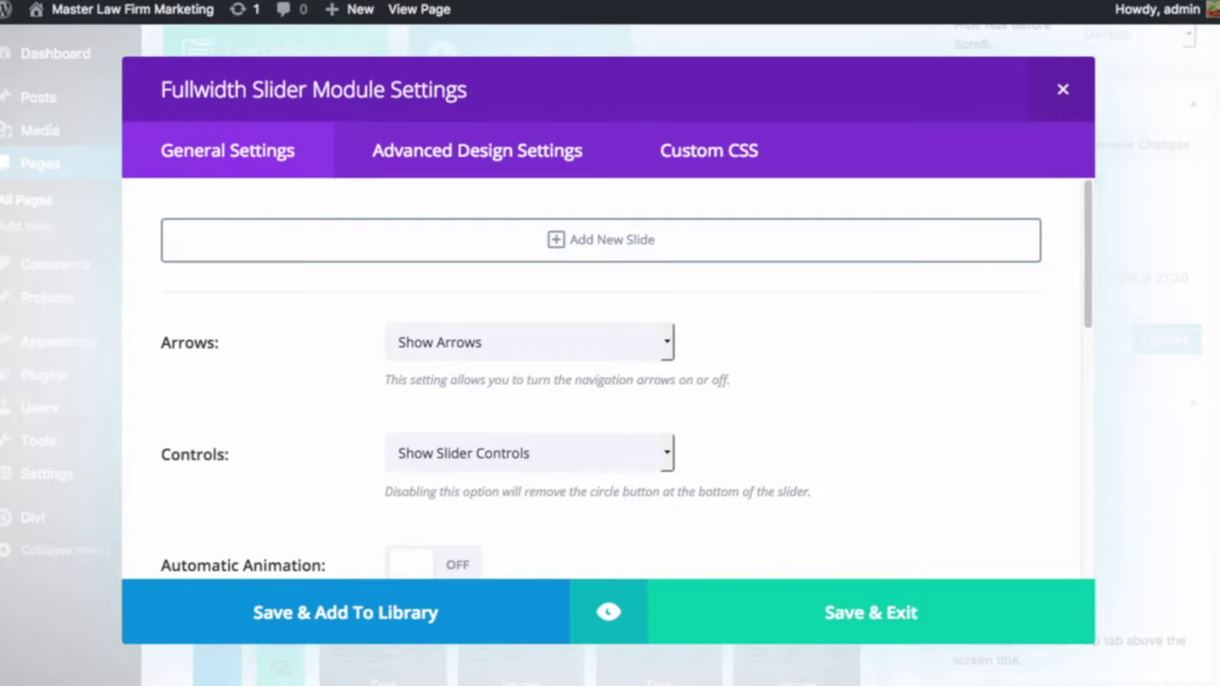
left_click(601, 239)
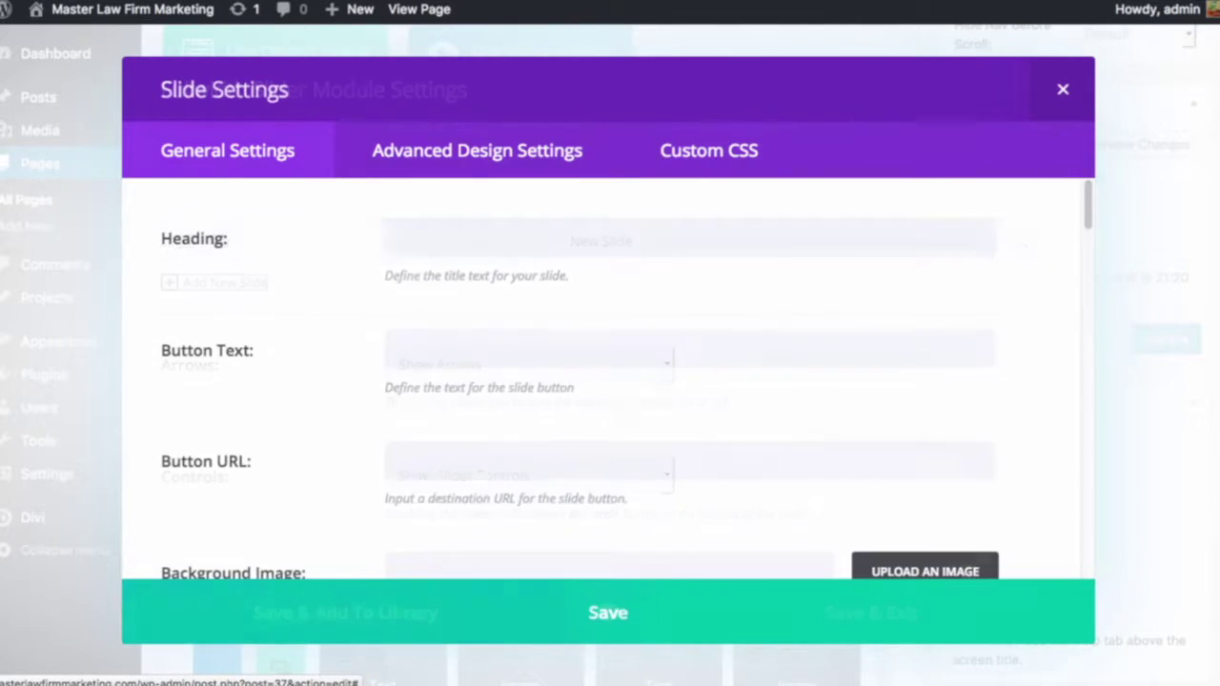
Upload Youtube-Background.jpg and set it as the new slide's background image.
scroll(608, 381, "down", 3)
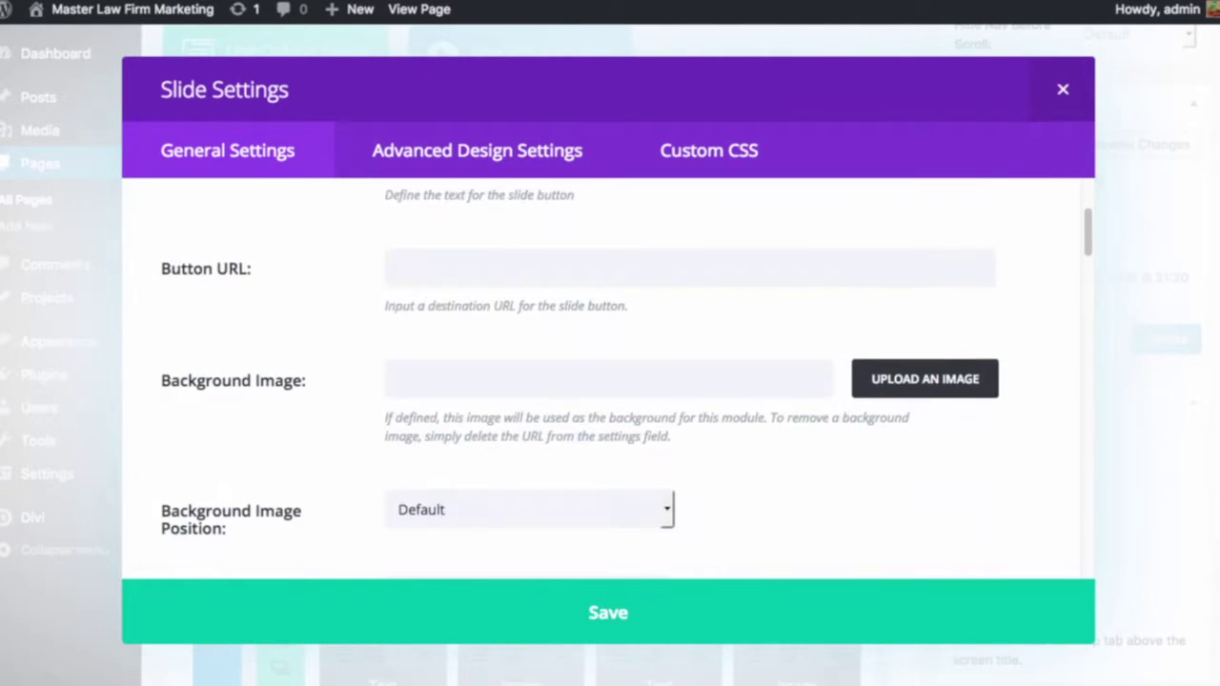
left_click(925, 380)
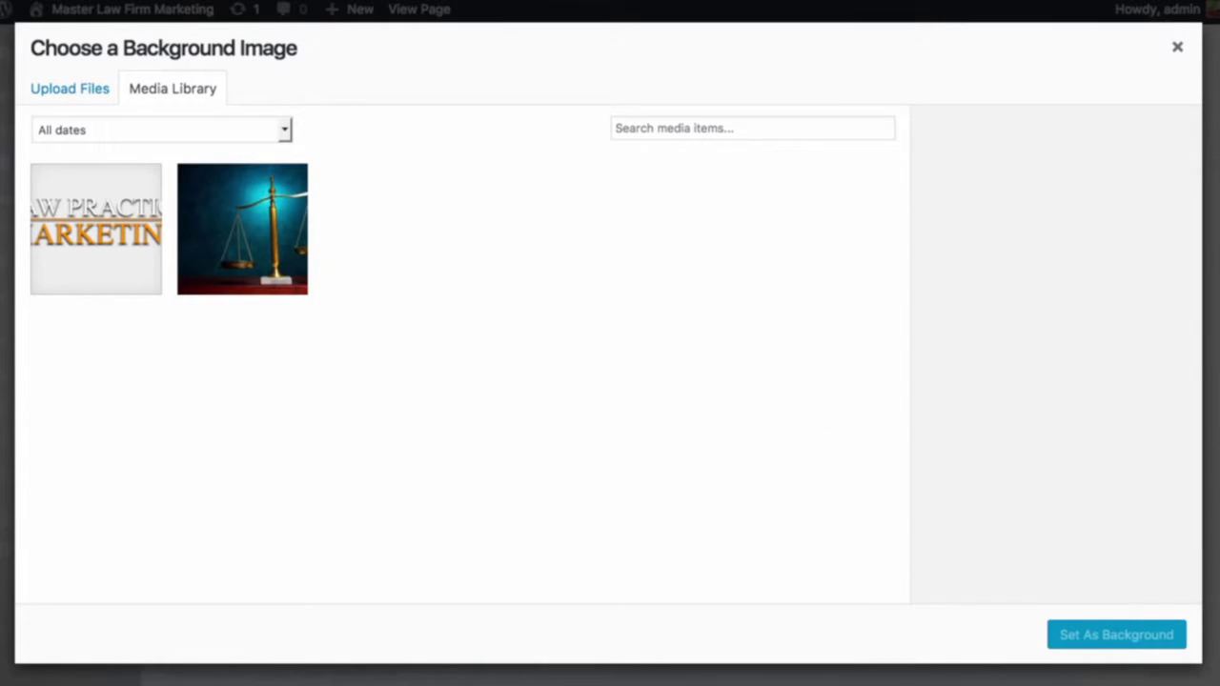
left_click(70, 88)
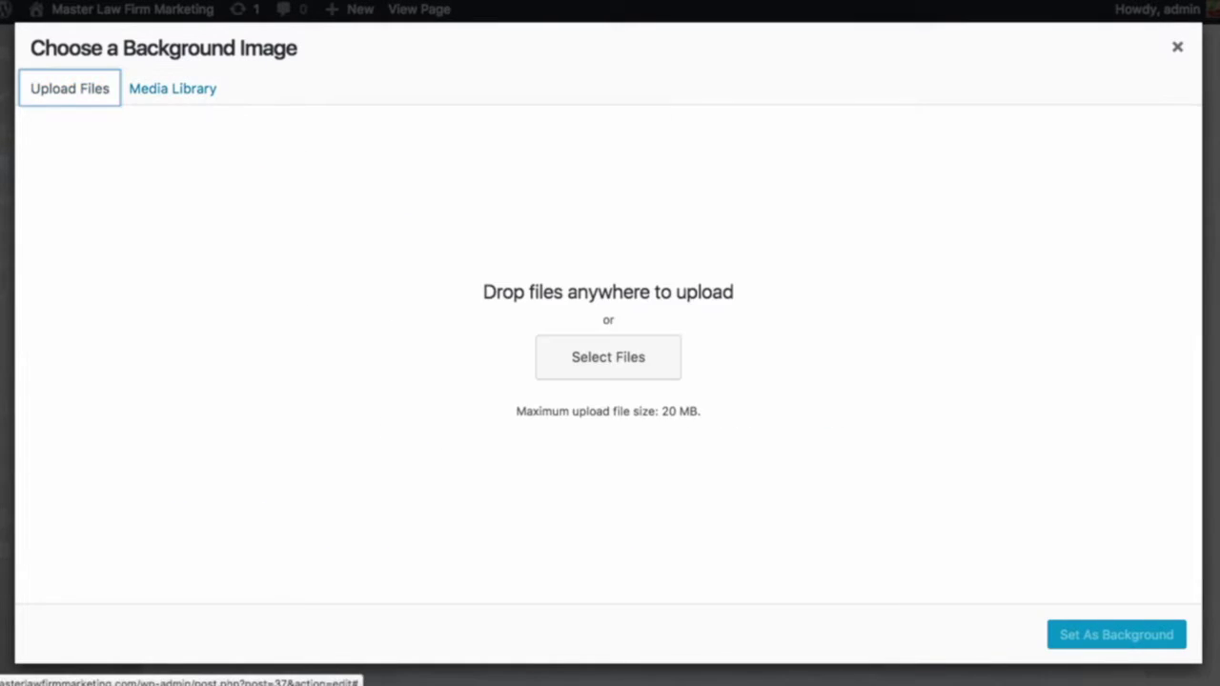
left_click(608, 357)
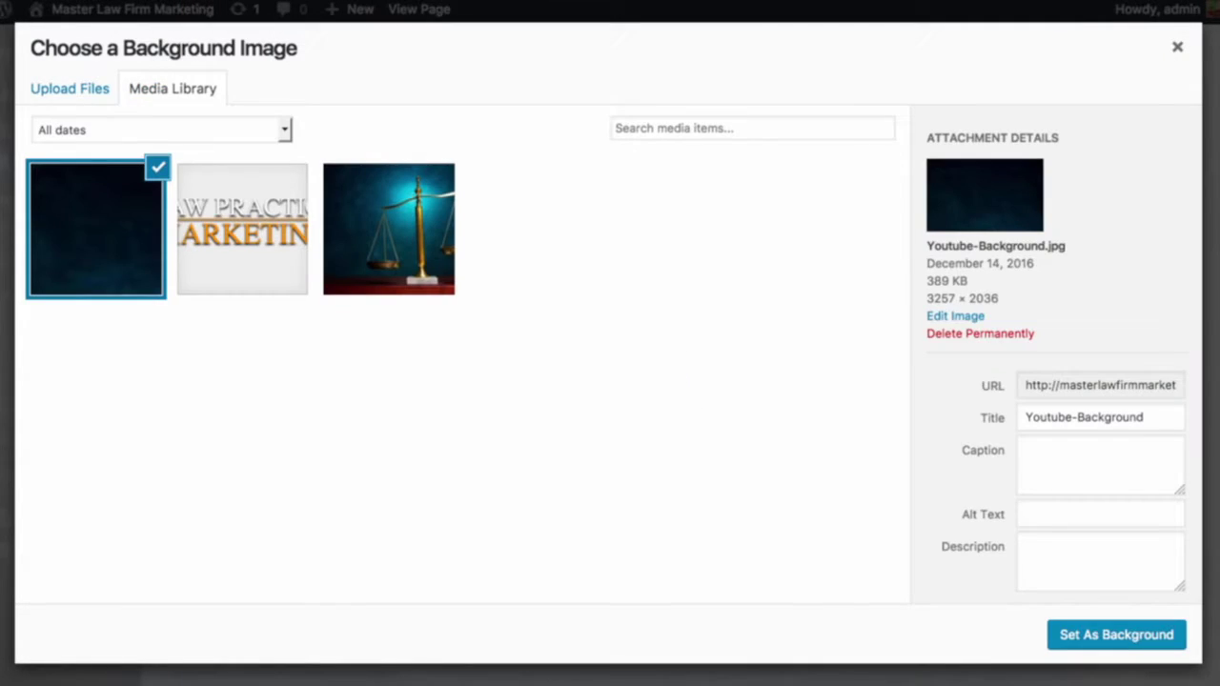
left_click(1117, 635)
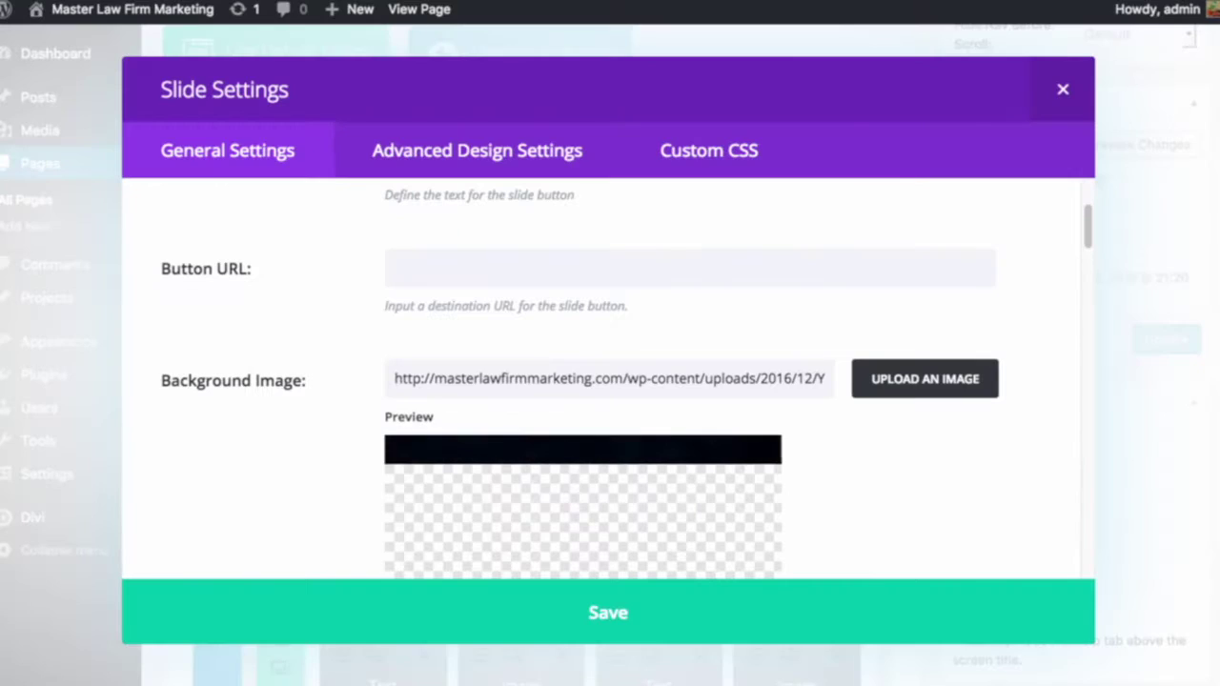
Set Law-Practice-Marketing.png from the media library as the slide image.
scroll(608, 382, "up", 2)
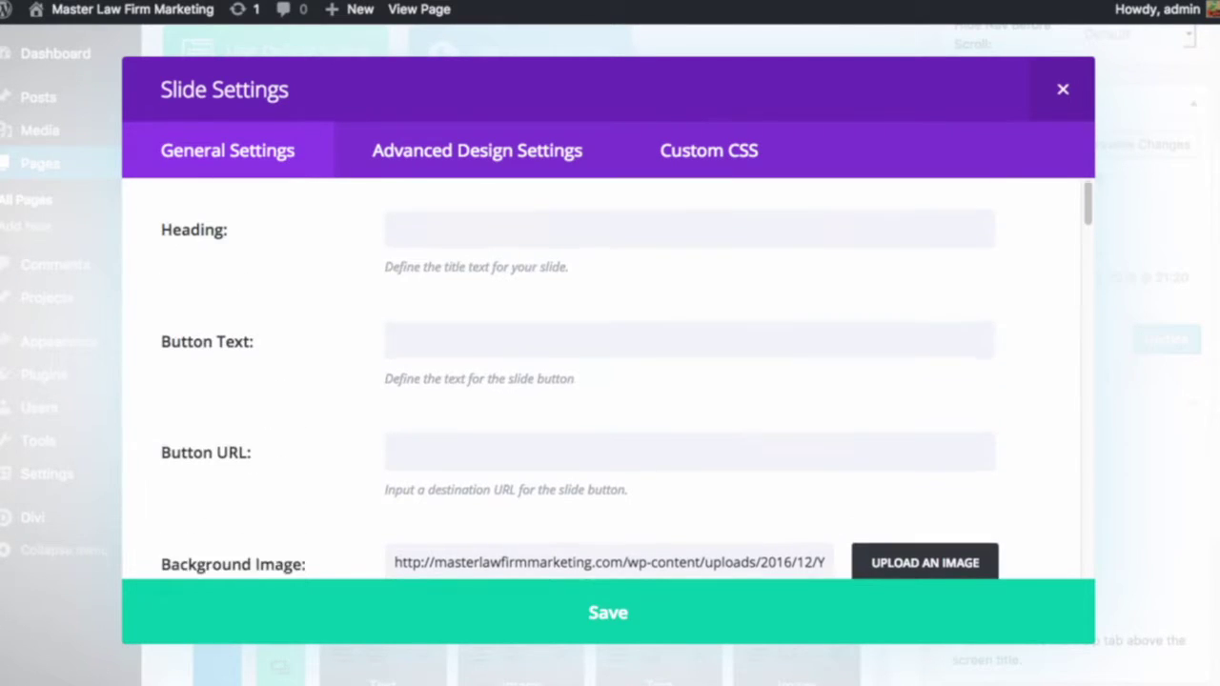
scroll(609, 382, "down", 7)
scroll(608, 381, "down", 4)
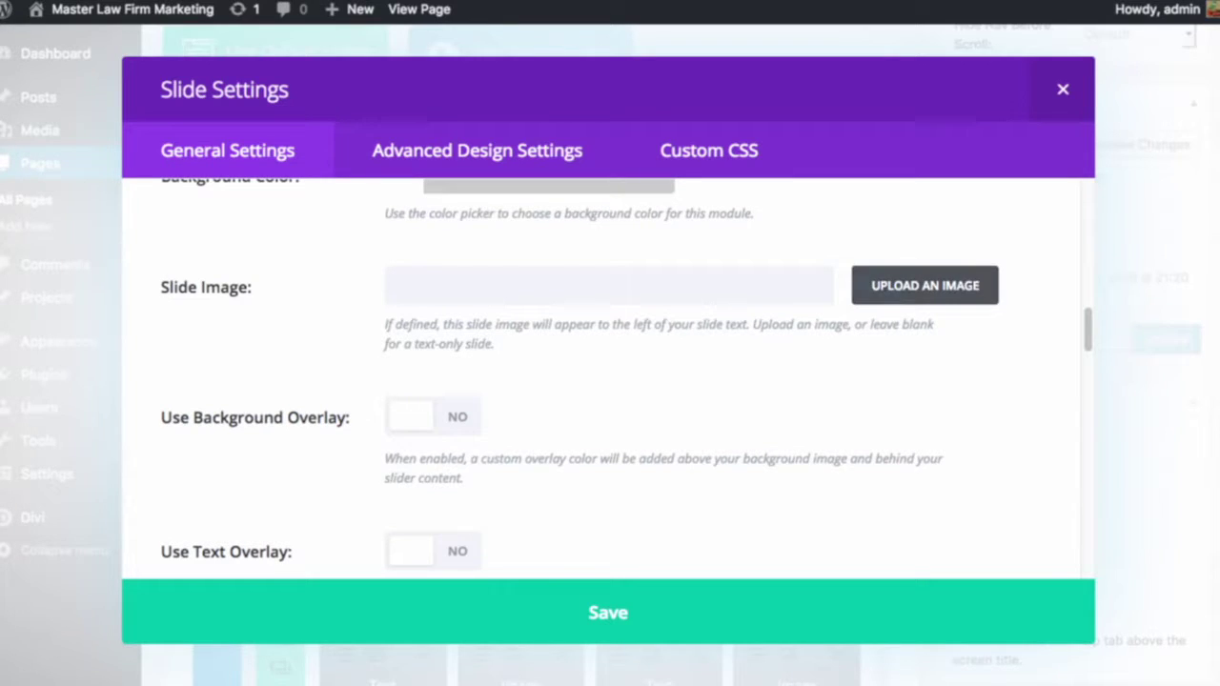
left_click(924, 285)
left_click(242, 230)
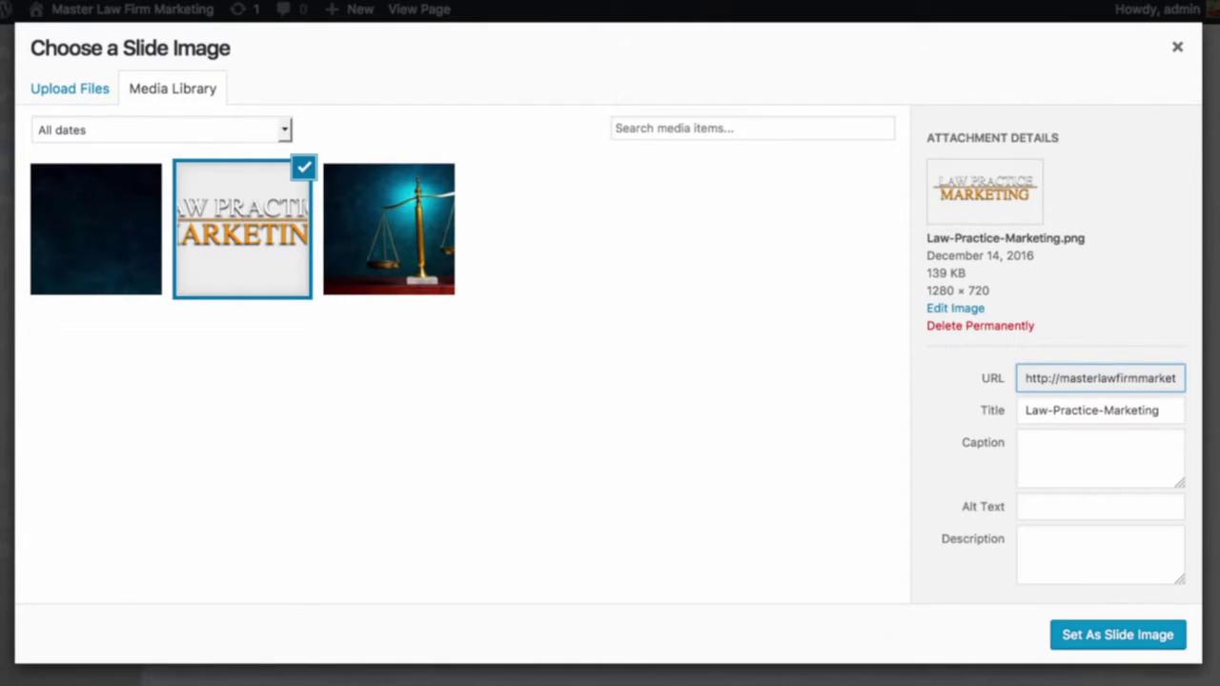
left_click(1117, 635)
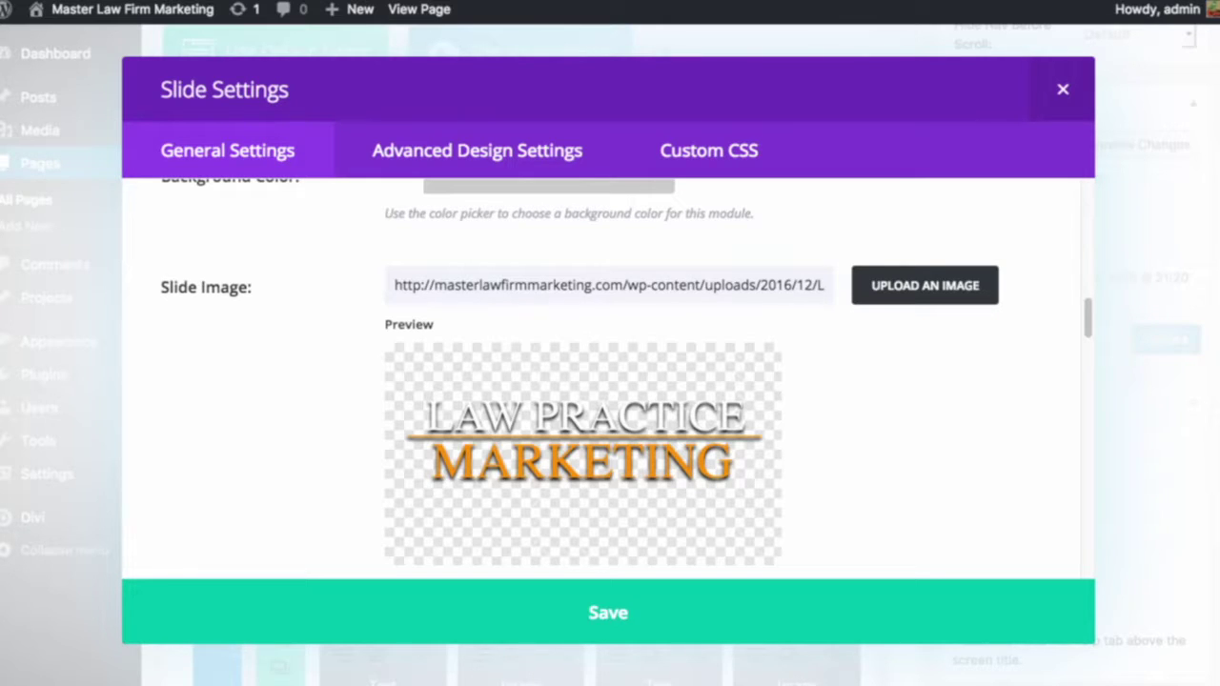
Review the slide's background, overlay, alignment, text colour, video and content settings, and save the slide.
scroll(608, 382, "up", 8)
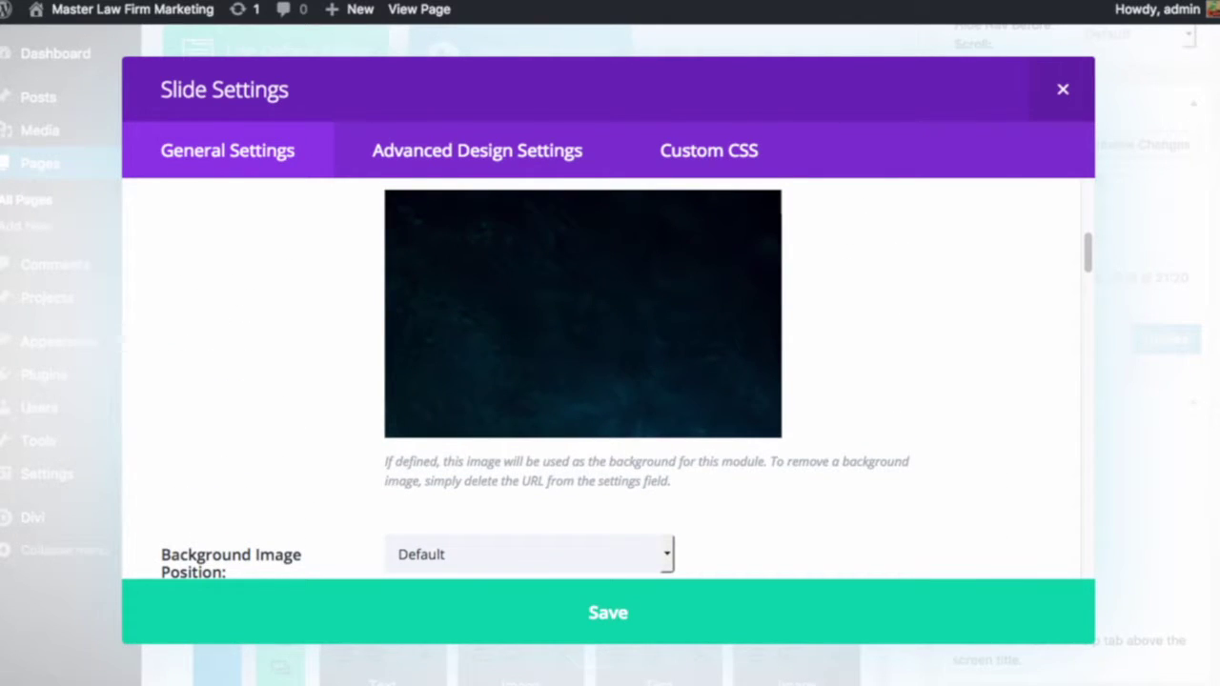
scroll(609, 381, "down", 8)
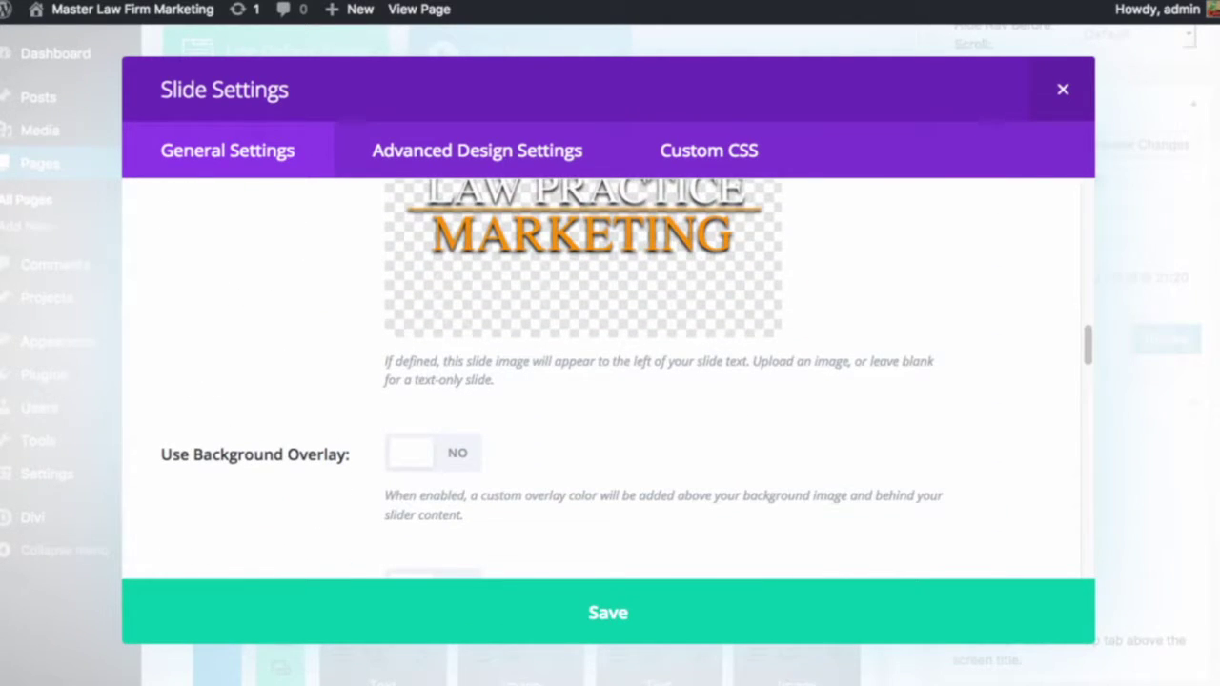
scroll(608, 381, "down", 5)
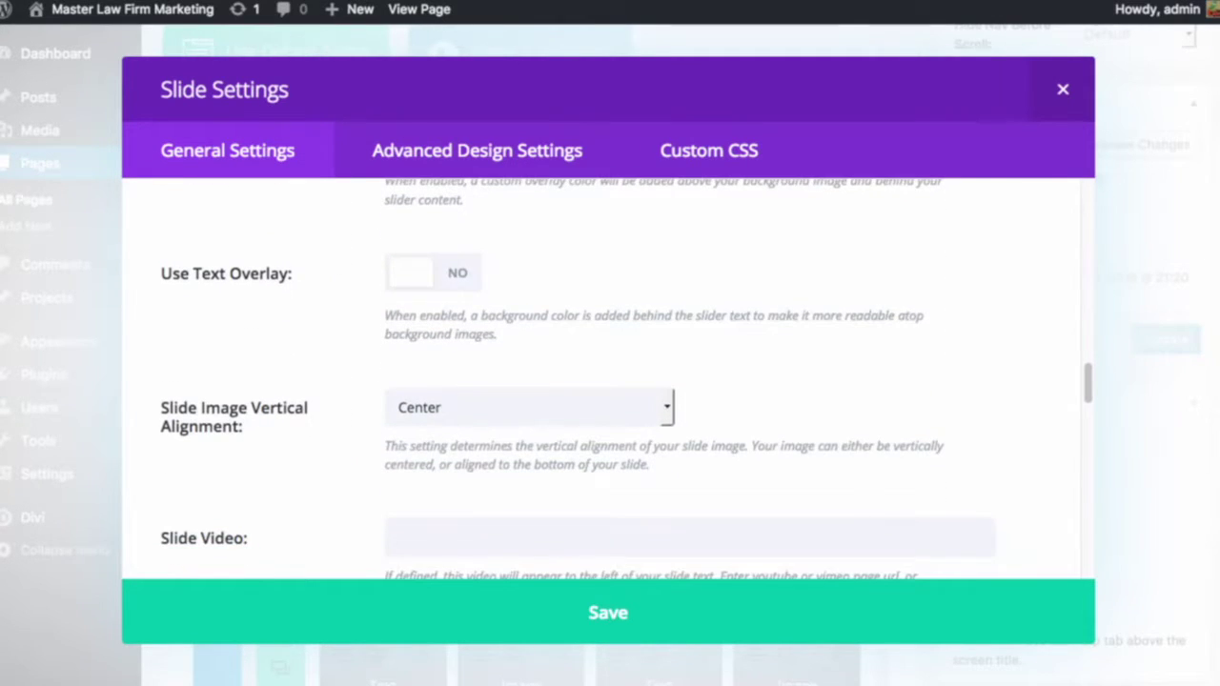
scroll(608, 382, "down", 6)
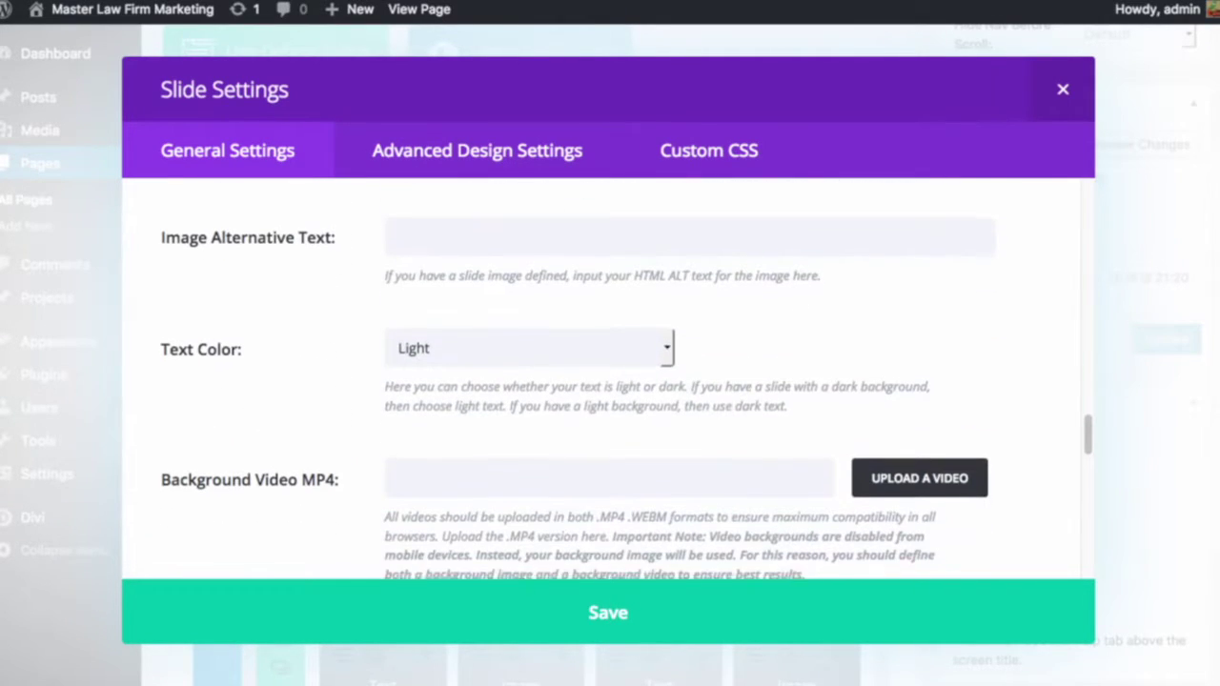
scroll(646, 506, "down", 6)
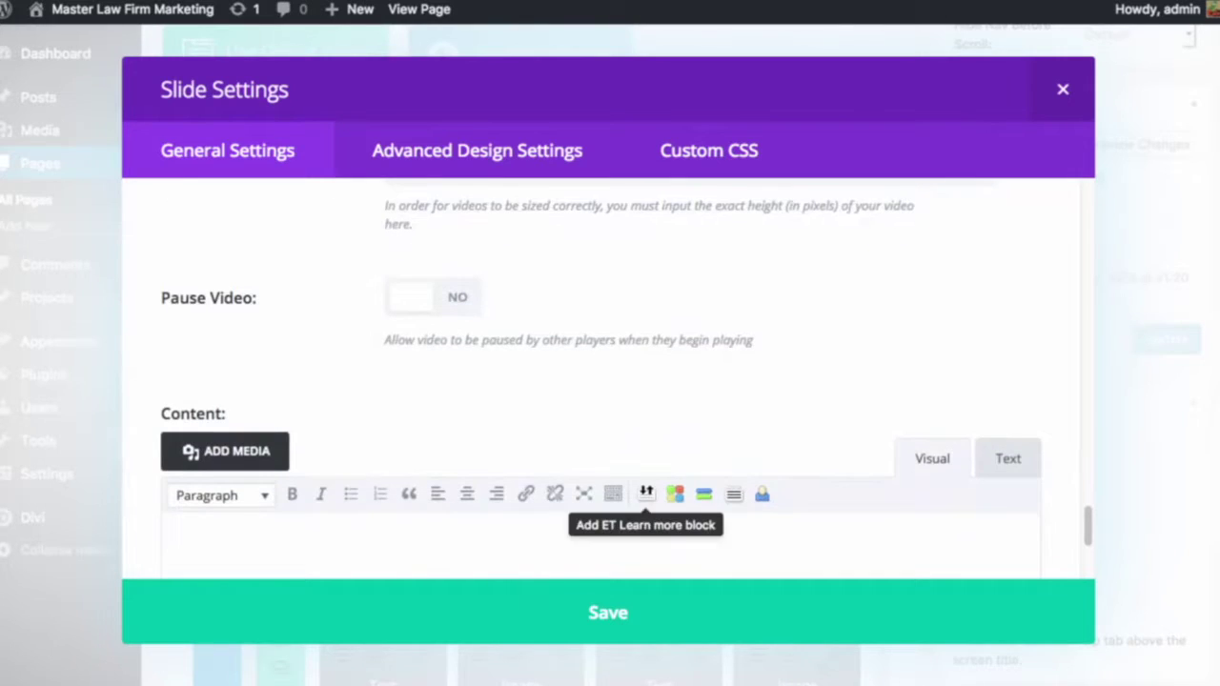
scroll(609, 381, "down", 4)
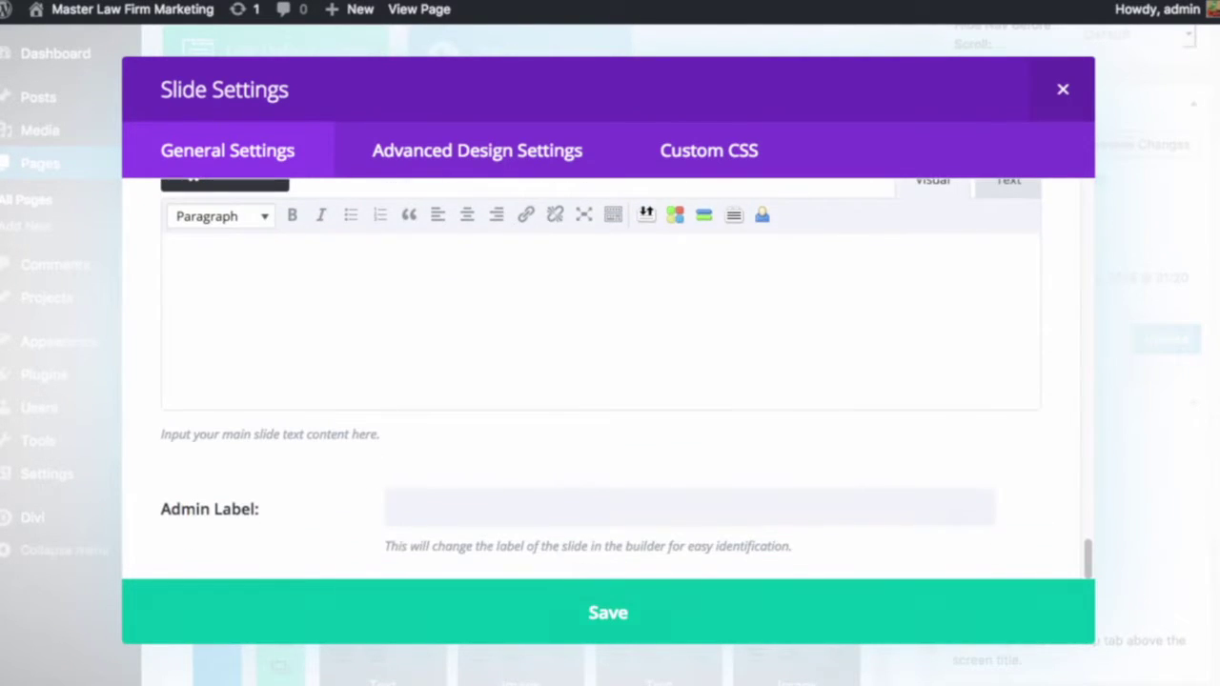
left_click(382, 613)
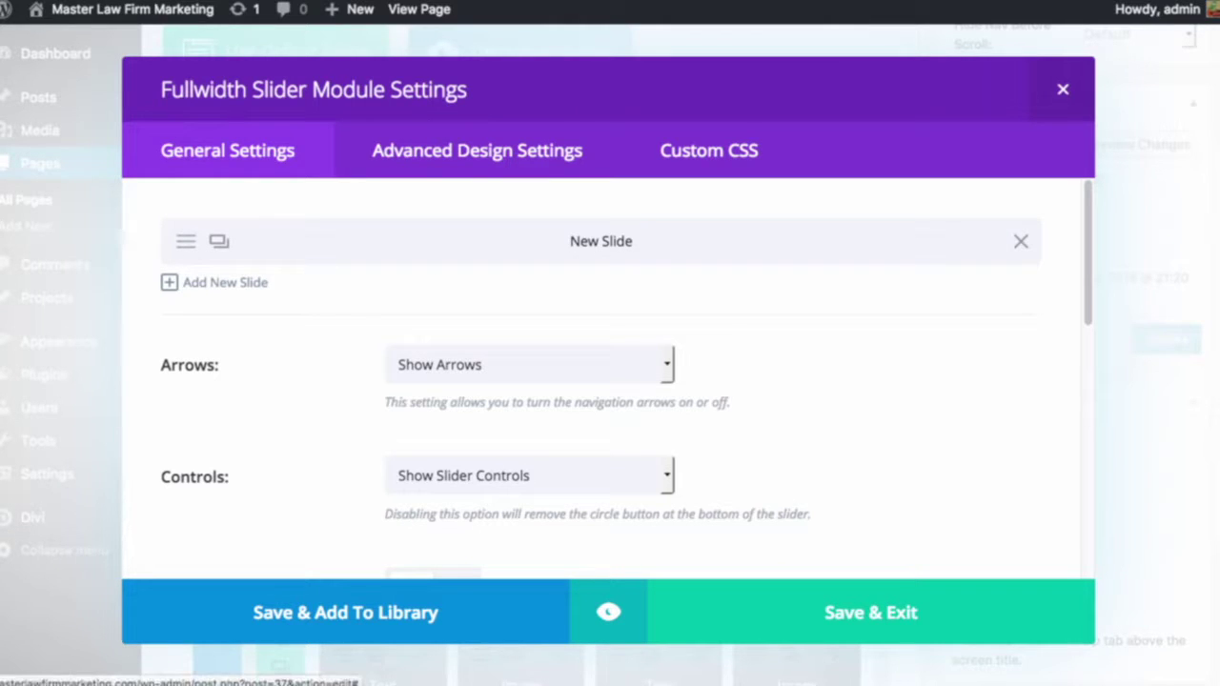
Reopen the new slide, set its admin label to "Slide 1", and save the slide.
left_click(185, 242)
scroll(608, 381, "down", 20)
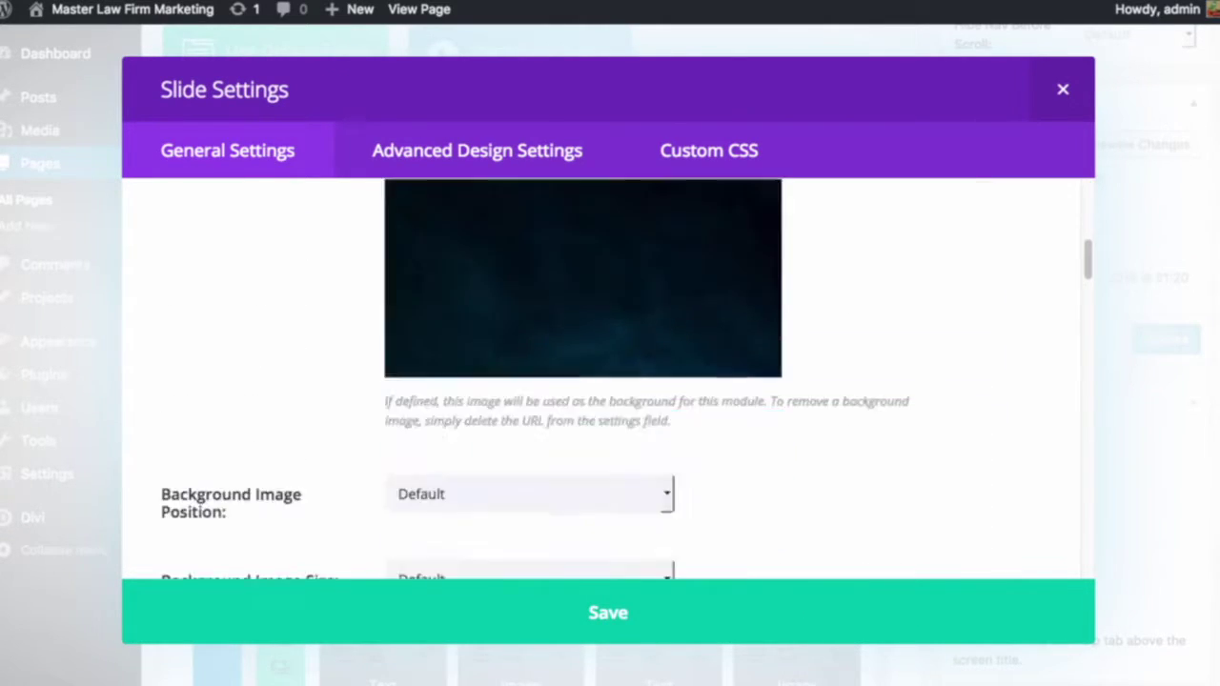
left_click(395, 508)
type("Slide 1")
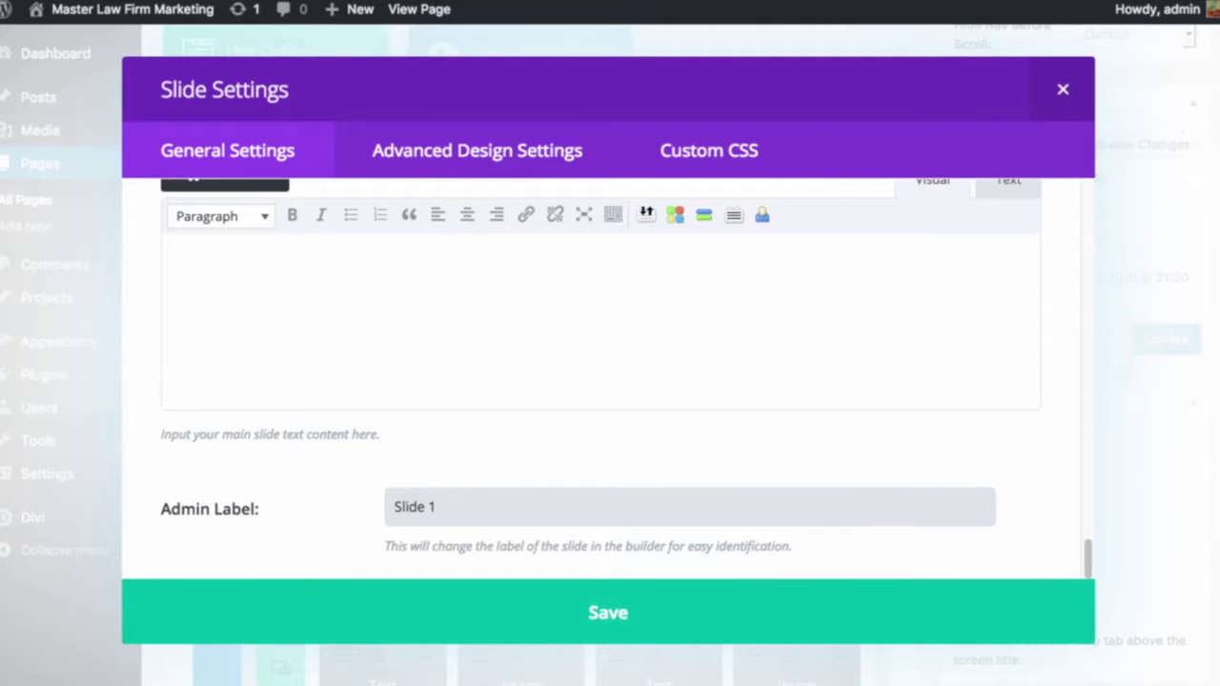
left_click(257, 612)
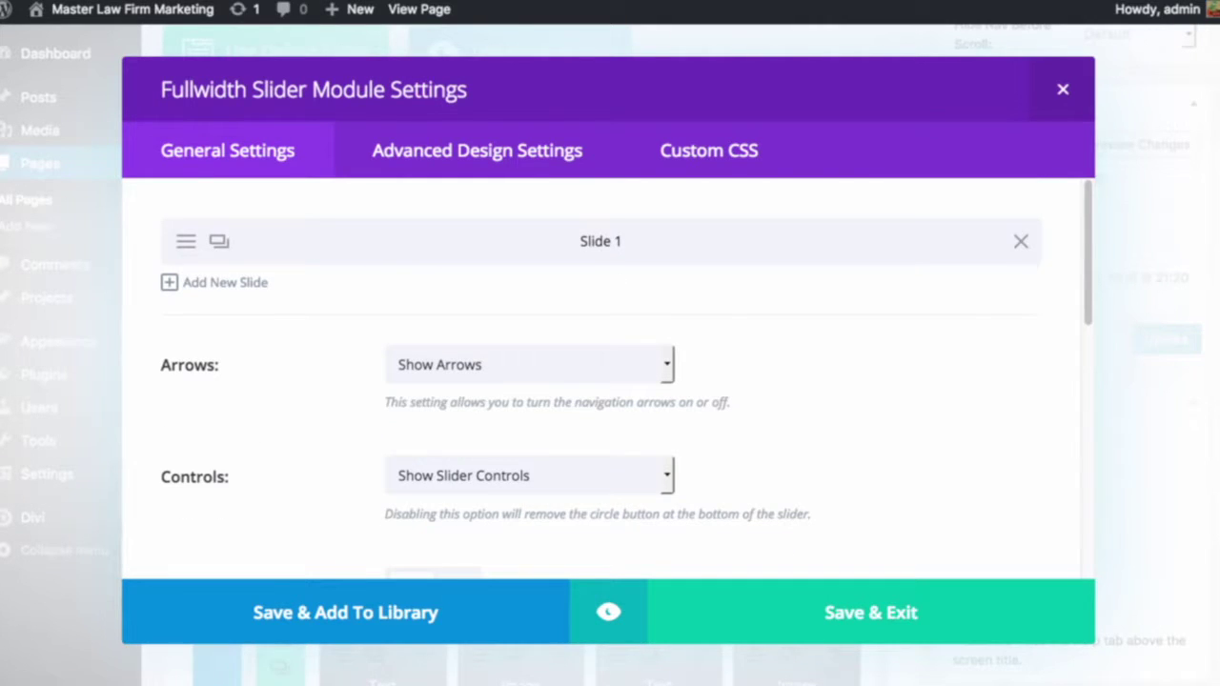
Check the Fullwidth Slider's controls, automatic animation and parallax options, and save the module.
scroll(610, 382, "down", 4)
scroll(610, 382, "up", 1)
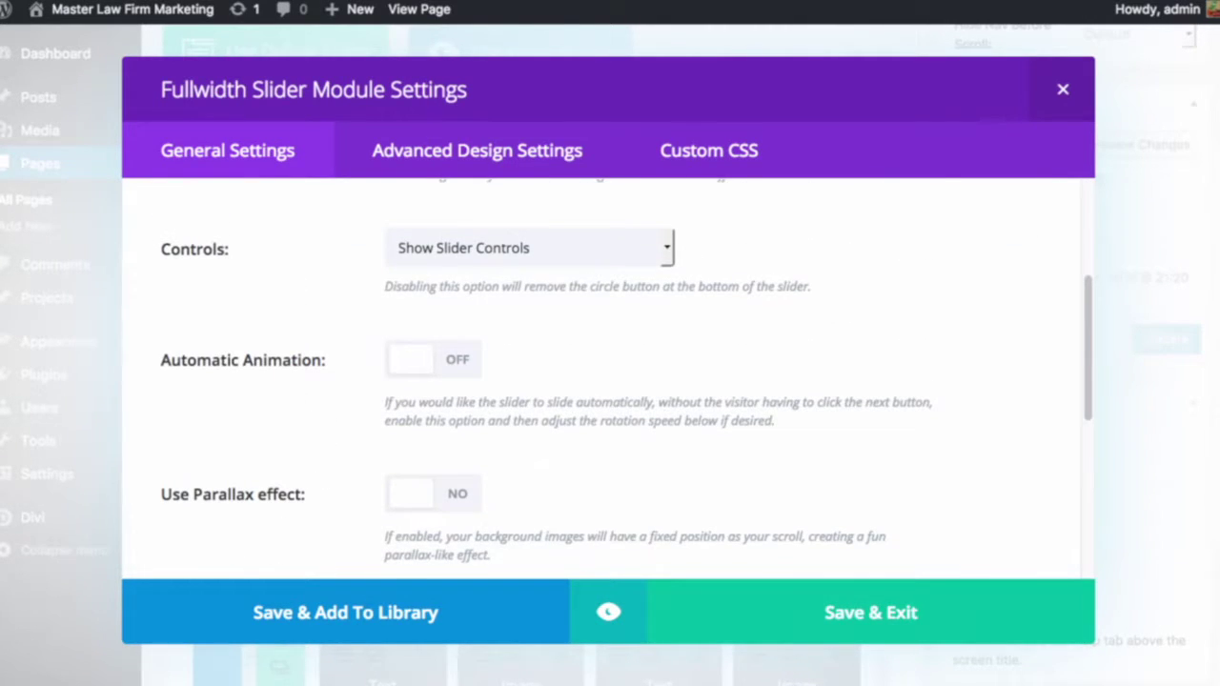
left_click(872, 612)
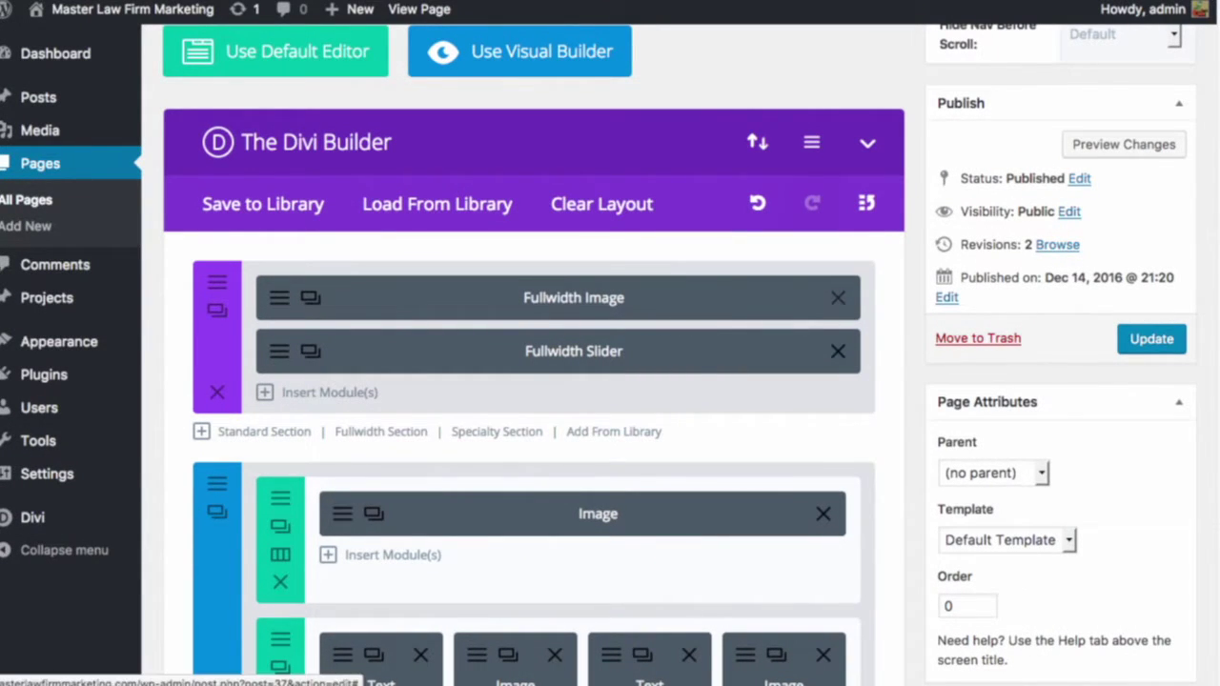
Delete the Fullwidth Image module above the Fullwidth Slider and update the page.
left_click(838, 297)
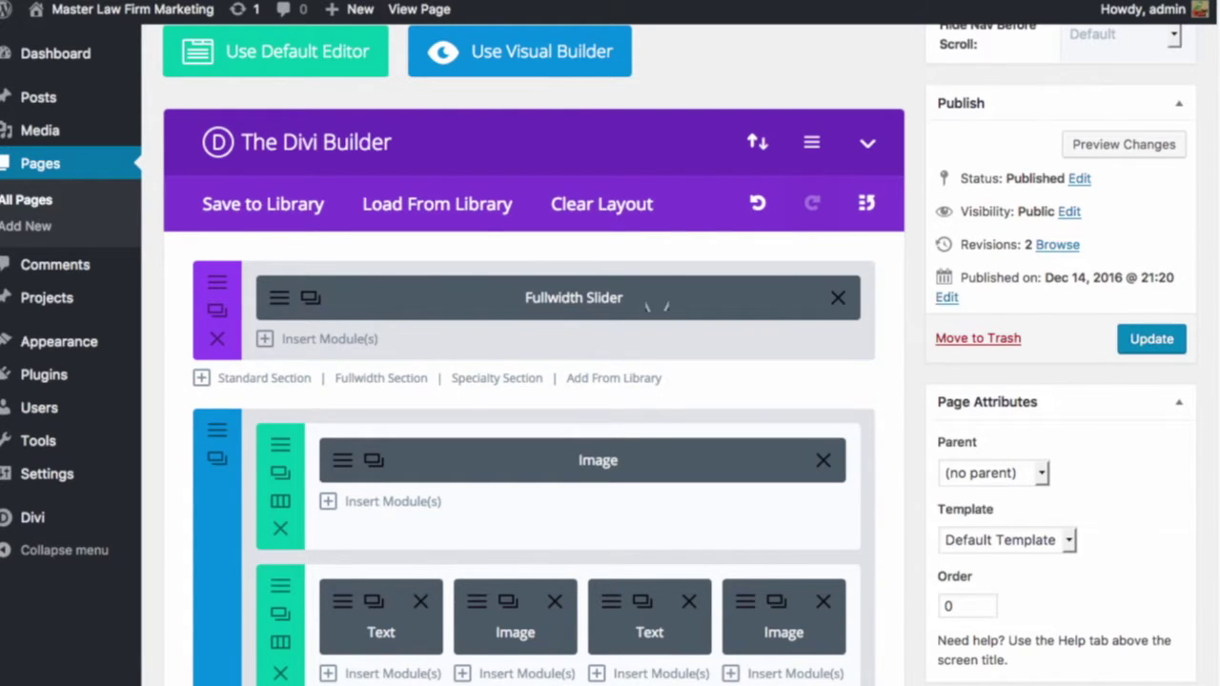
left_click(1152, 339)
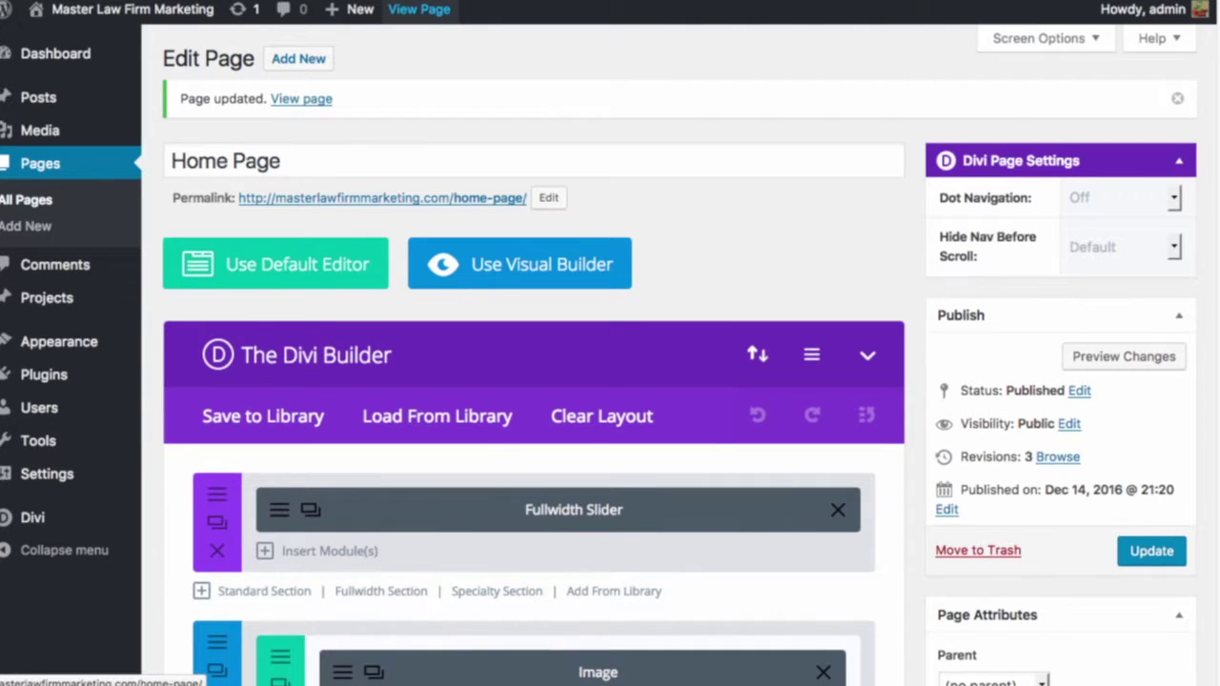
View the published home page and check the slider banner and the content from the scales image to the footer.
left_click(418, 9)
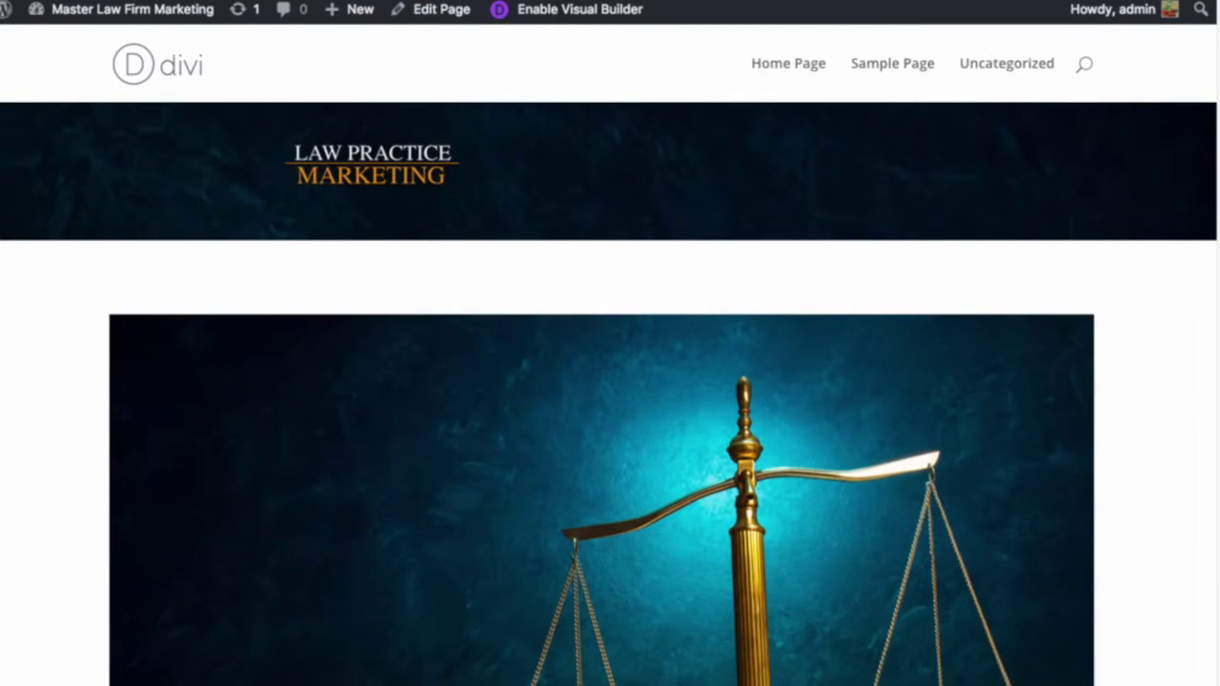
scroll(610, 362, "down", 3)
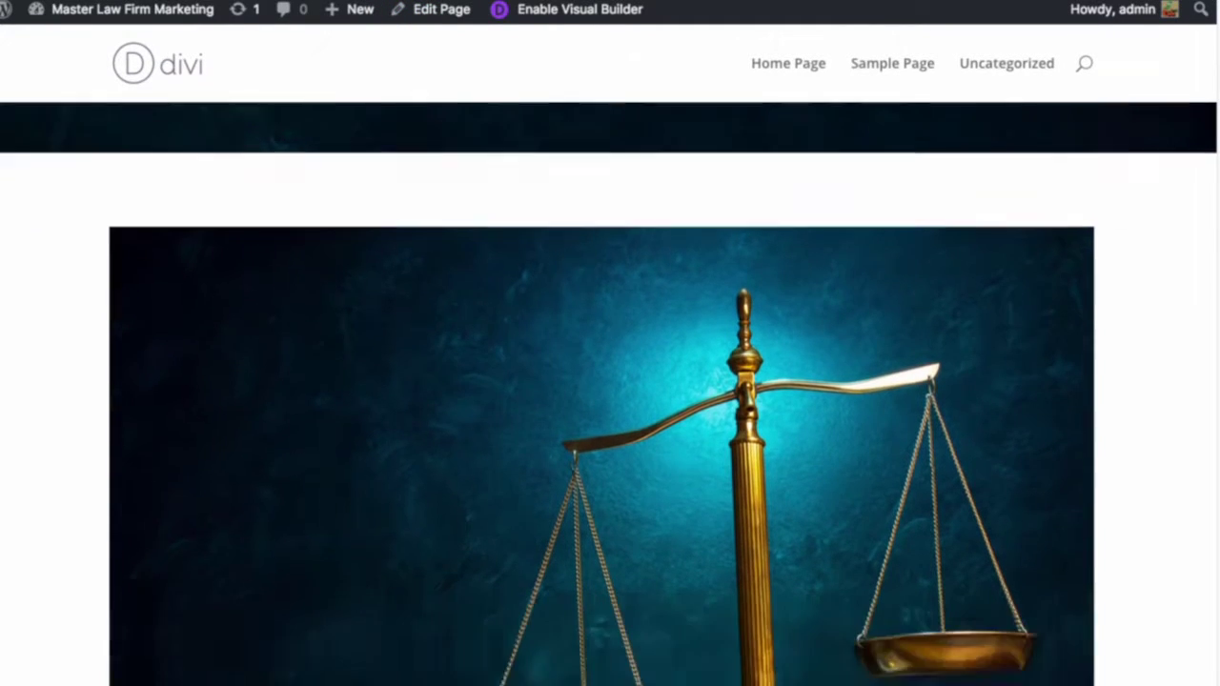
scroll(610, 363, "up", 3)
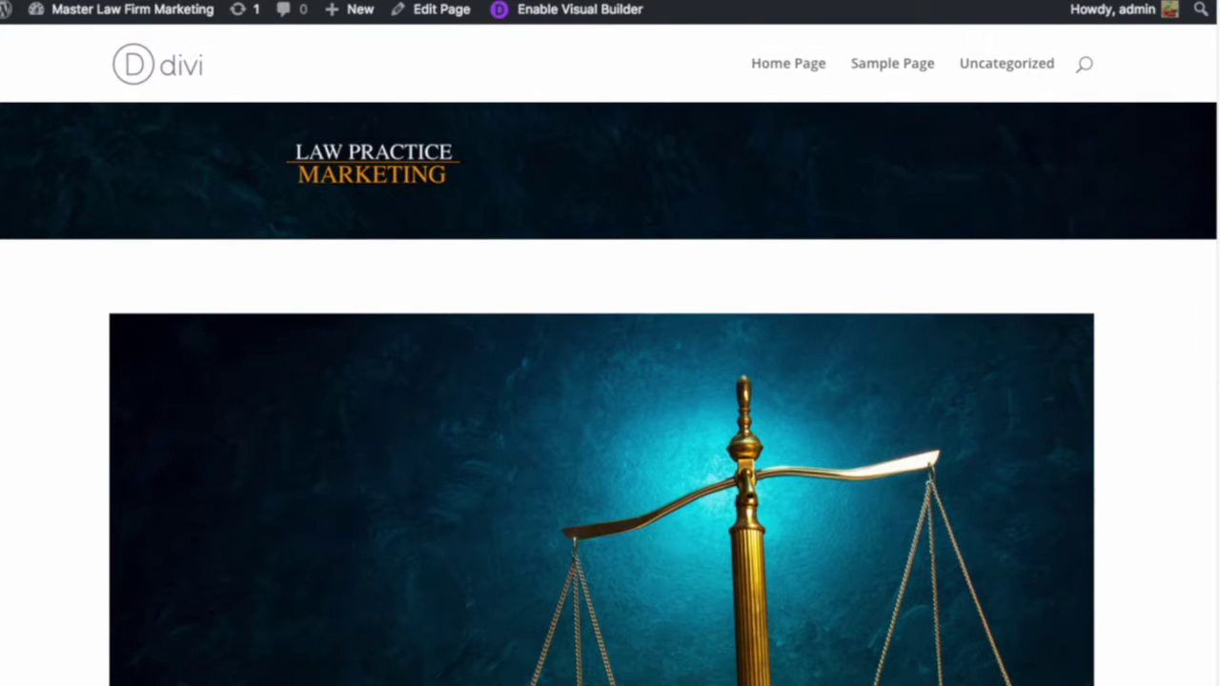
scroll(610, 381, "down", 10)
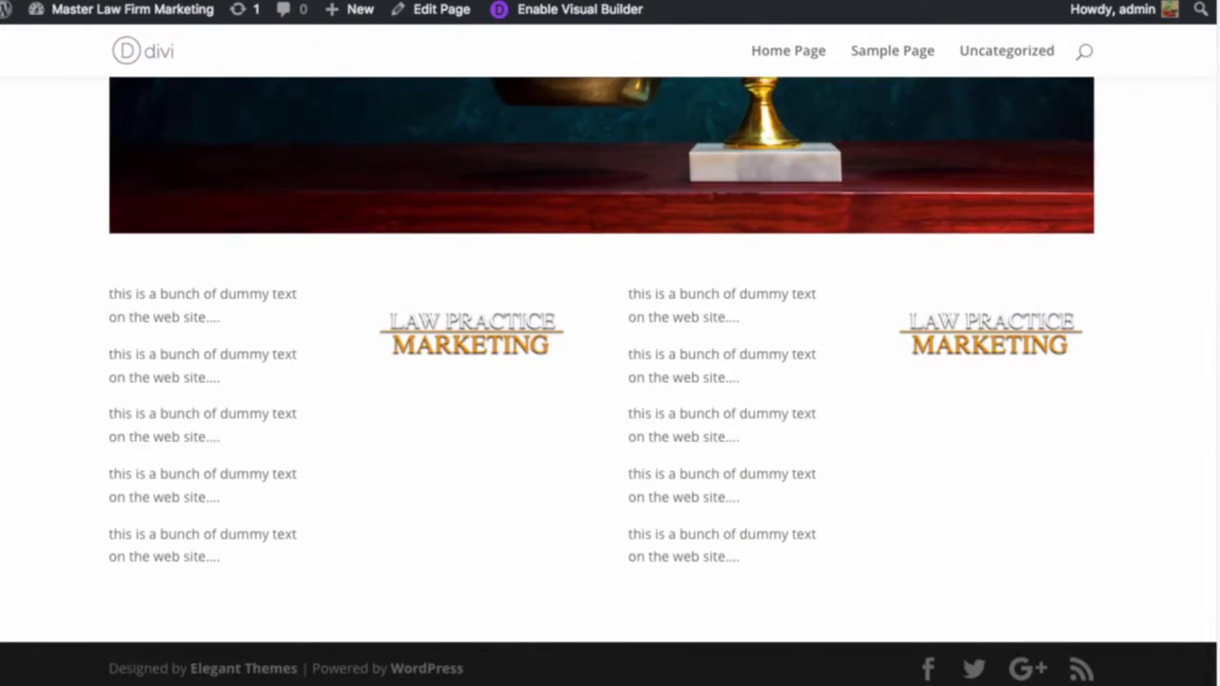
scroll(610, 381, "up", 10)
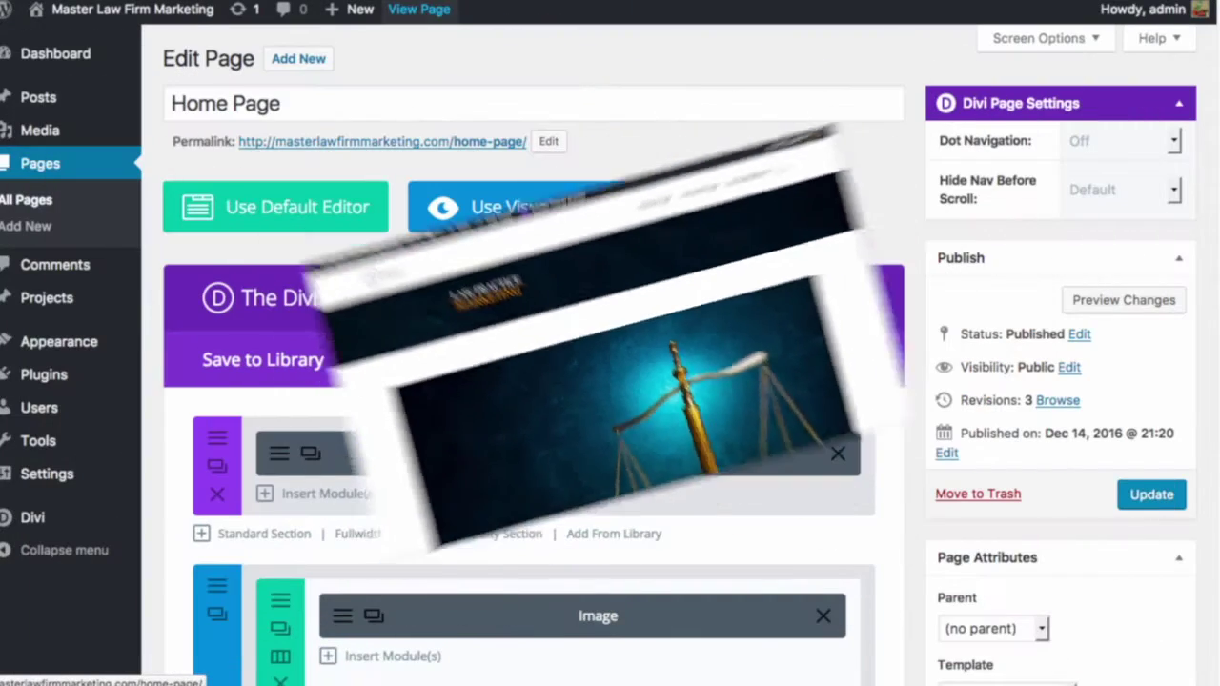
Add a row of four 1/4 columns to the standard section and move it above the single-image row.
scroll(731, 442, "down", 5)
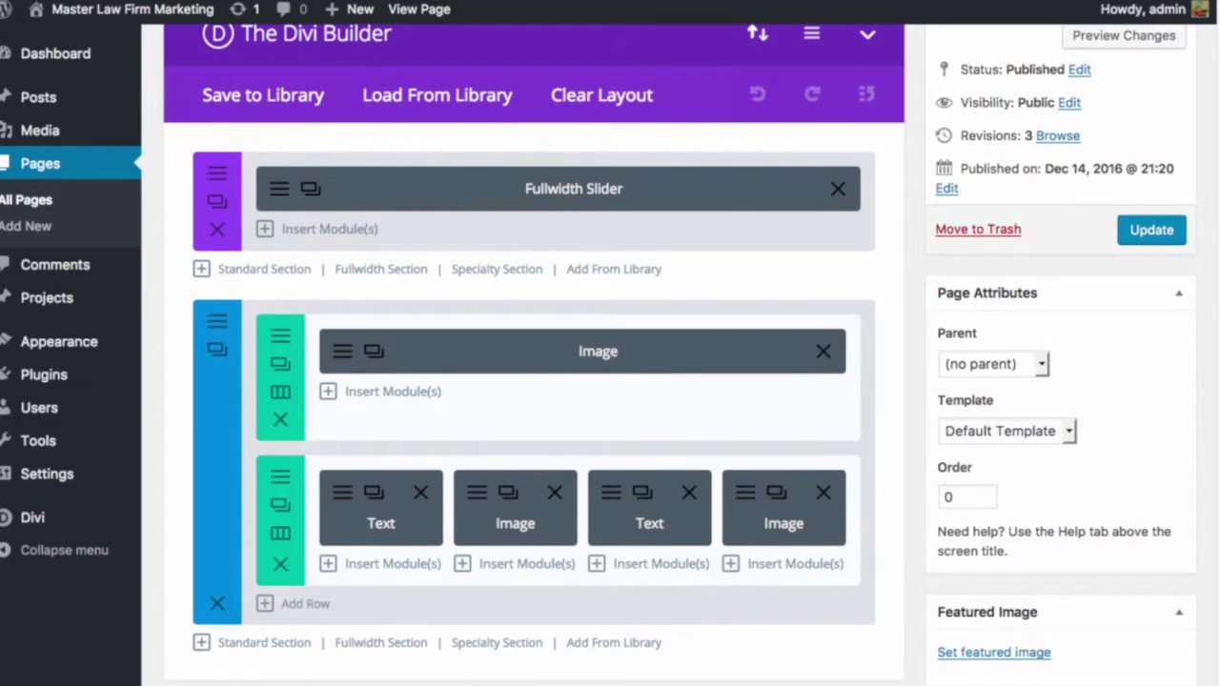
left_click(294, 604)
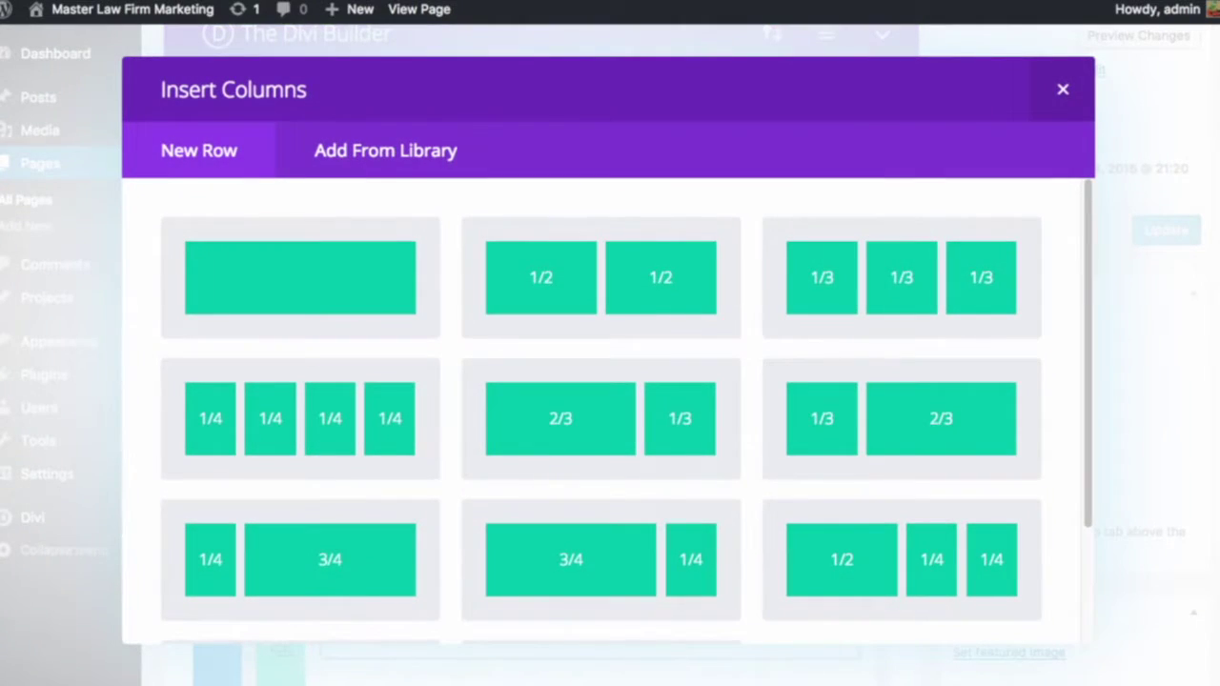
left_click(300, 419)
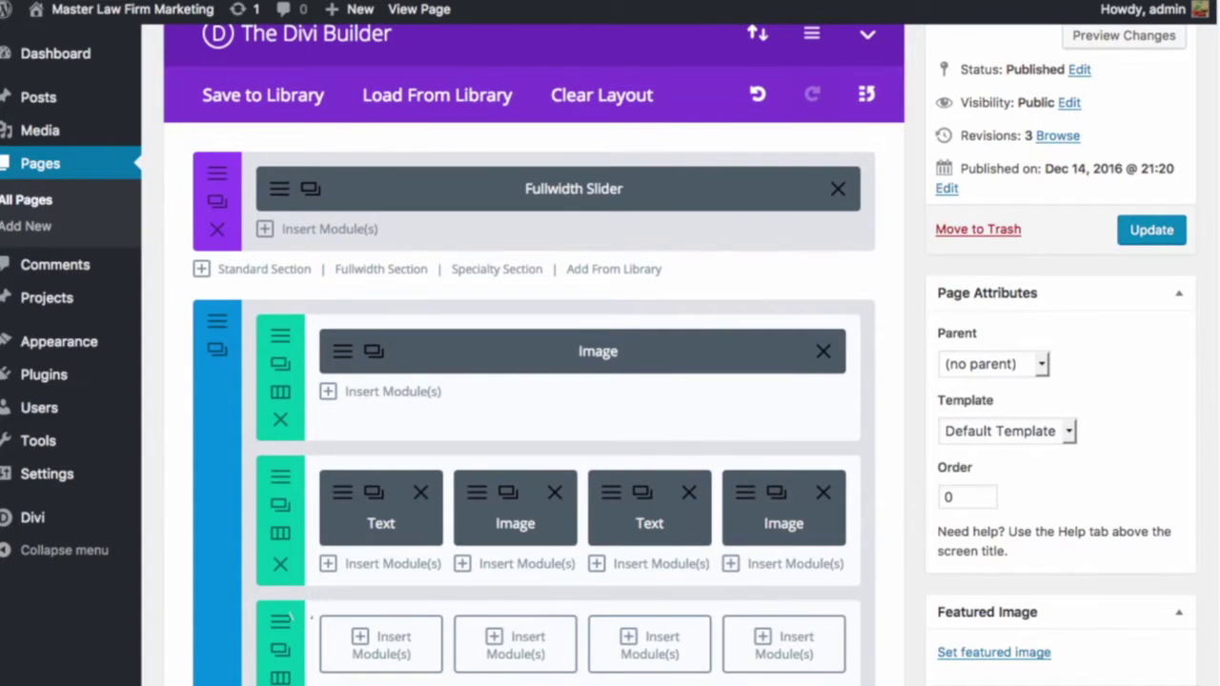
left_click_drag(307, 553, 310, 334)
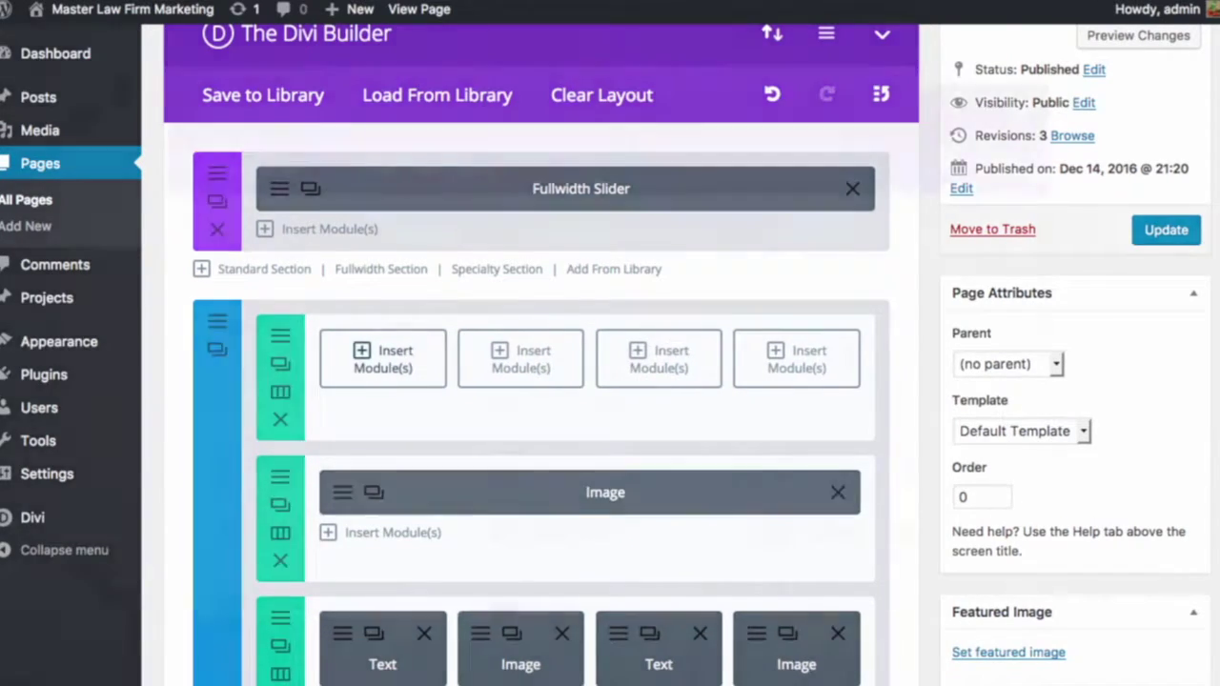
Insert a Video module in the first column of the new four-column row.
left_click(382, 358)
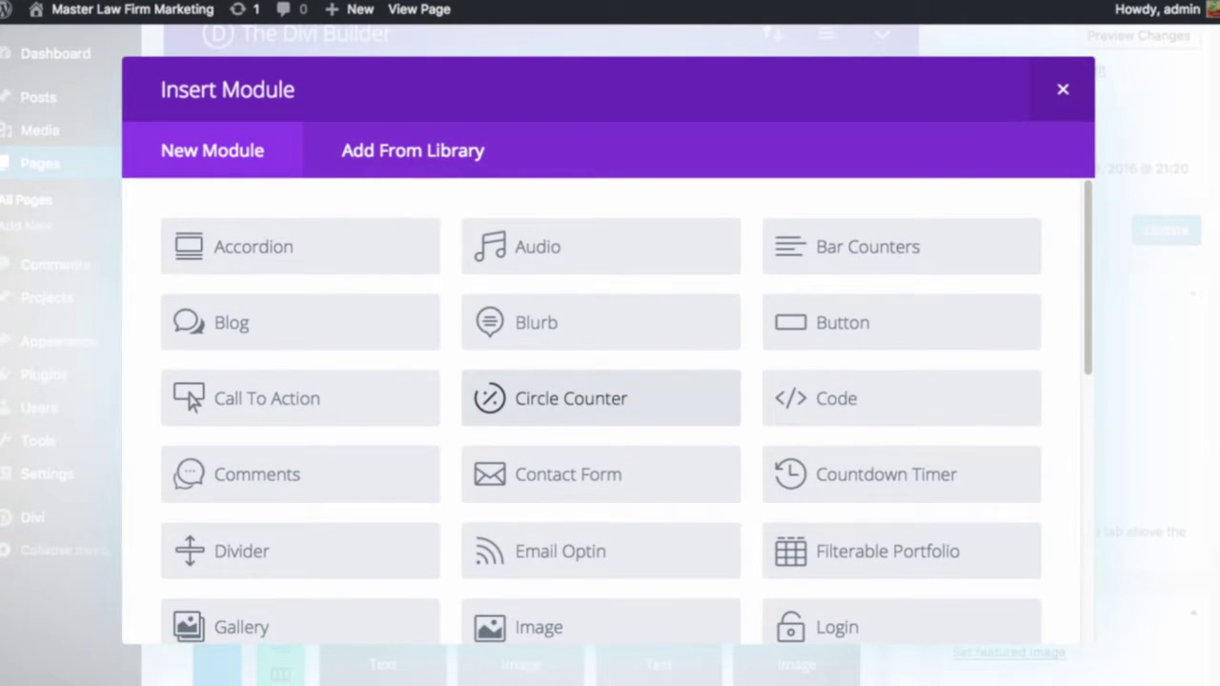
scroll(600, 474, "down", 4)
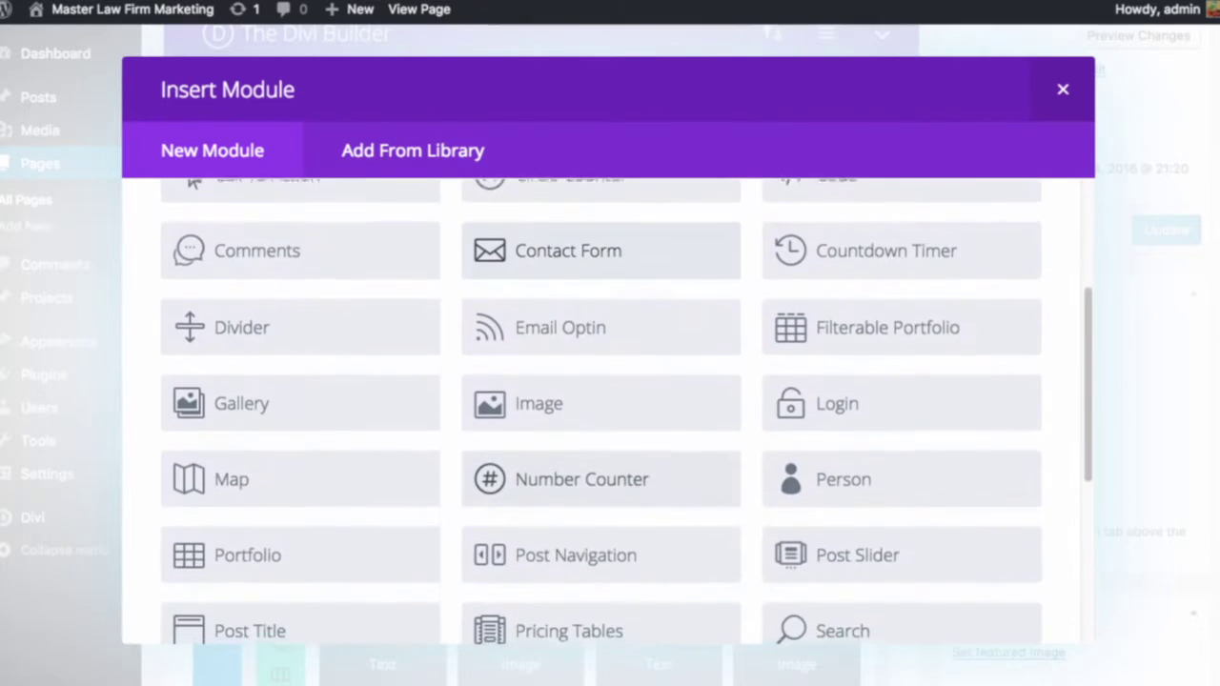
scroll(600, 429, "down", 1)
scroll(601, 495, "down", 2)
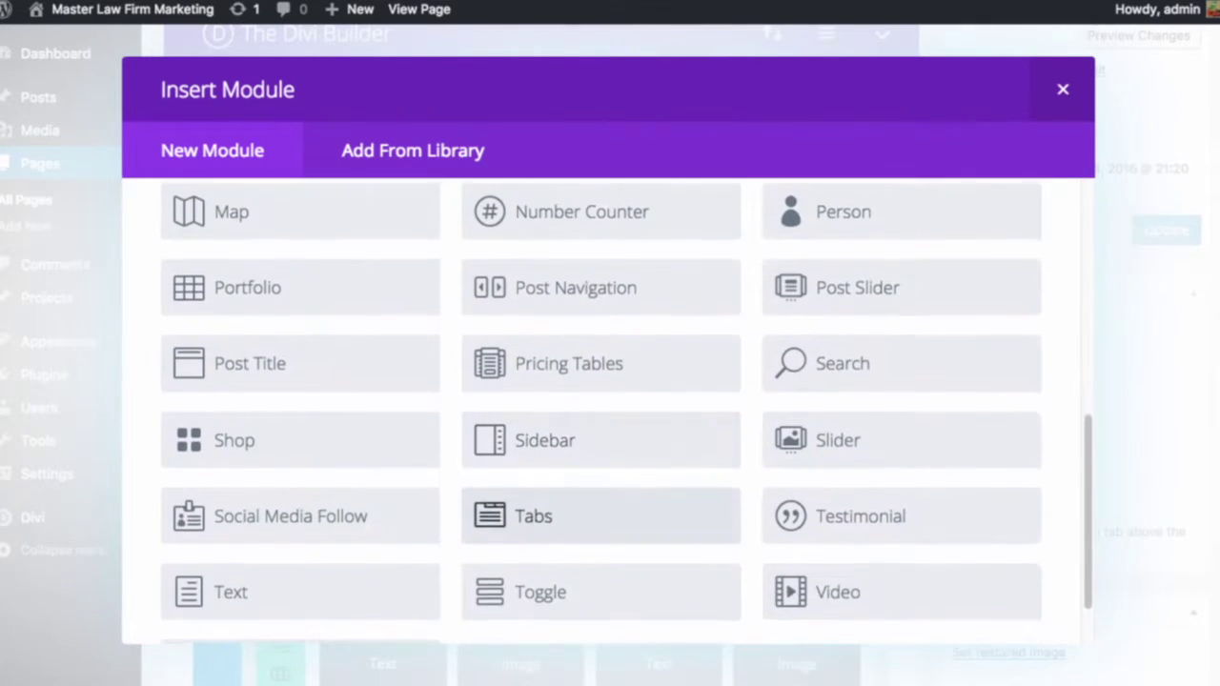
left_click(858, 519)
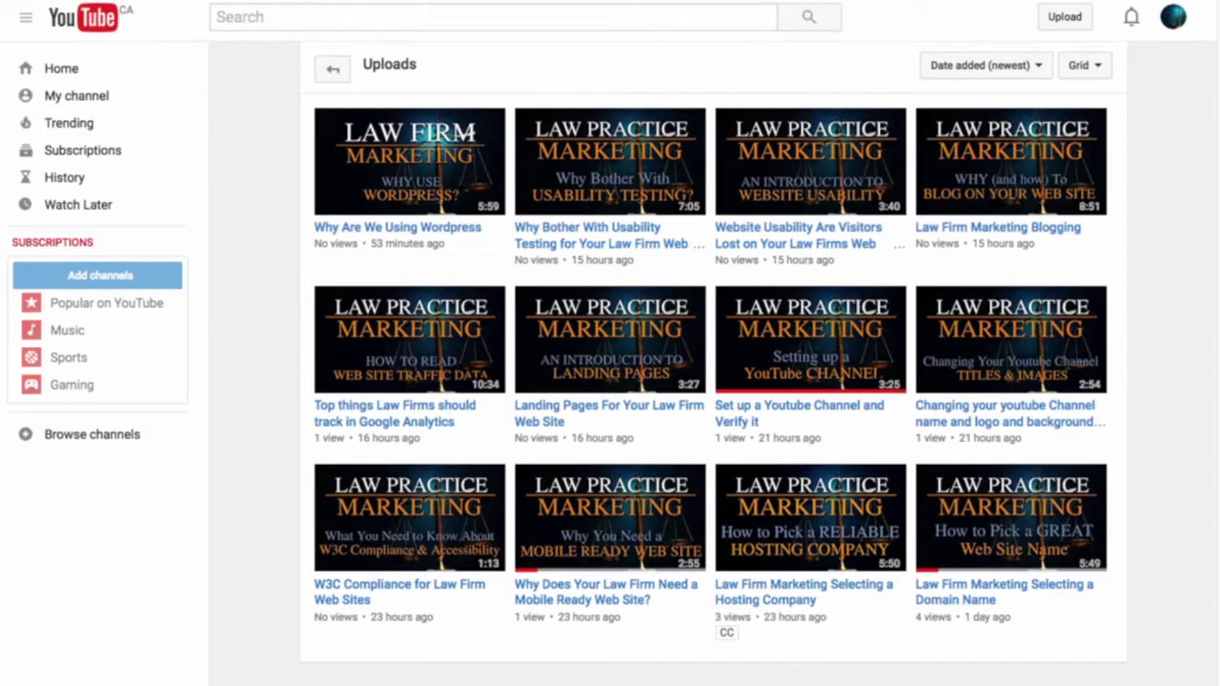
left_click(467, 134)
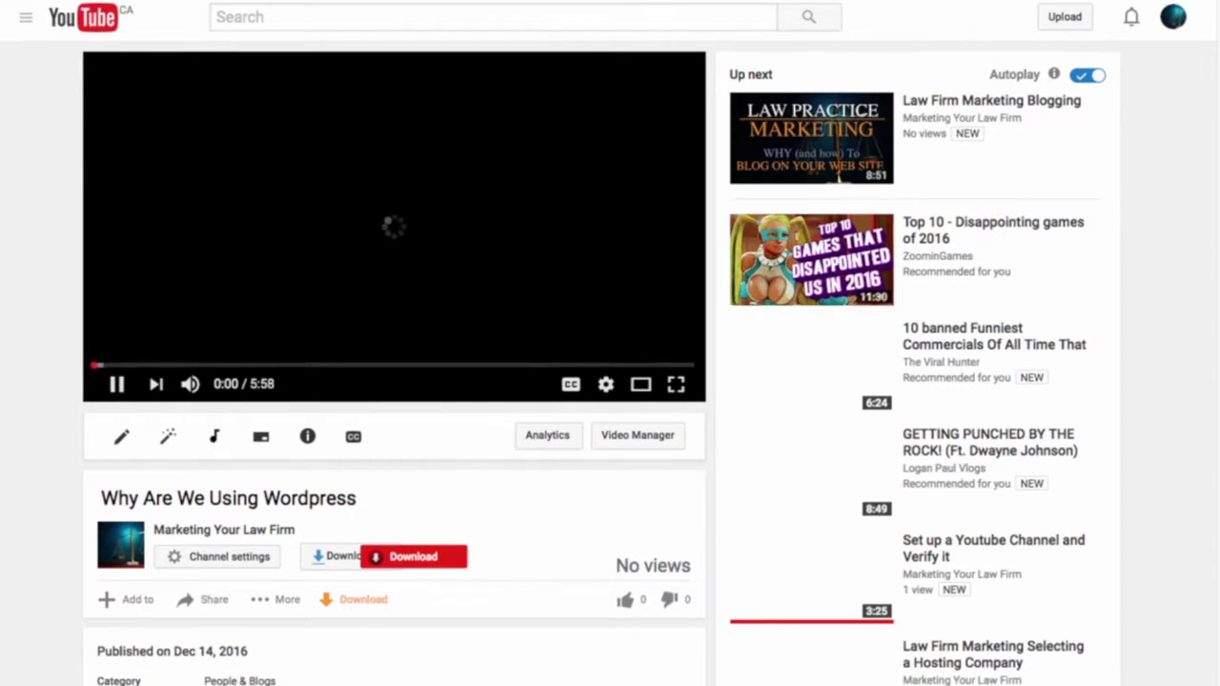
key("space")
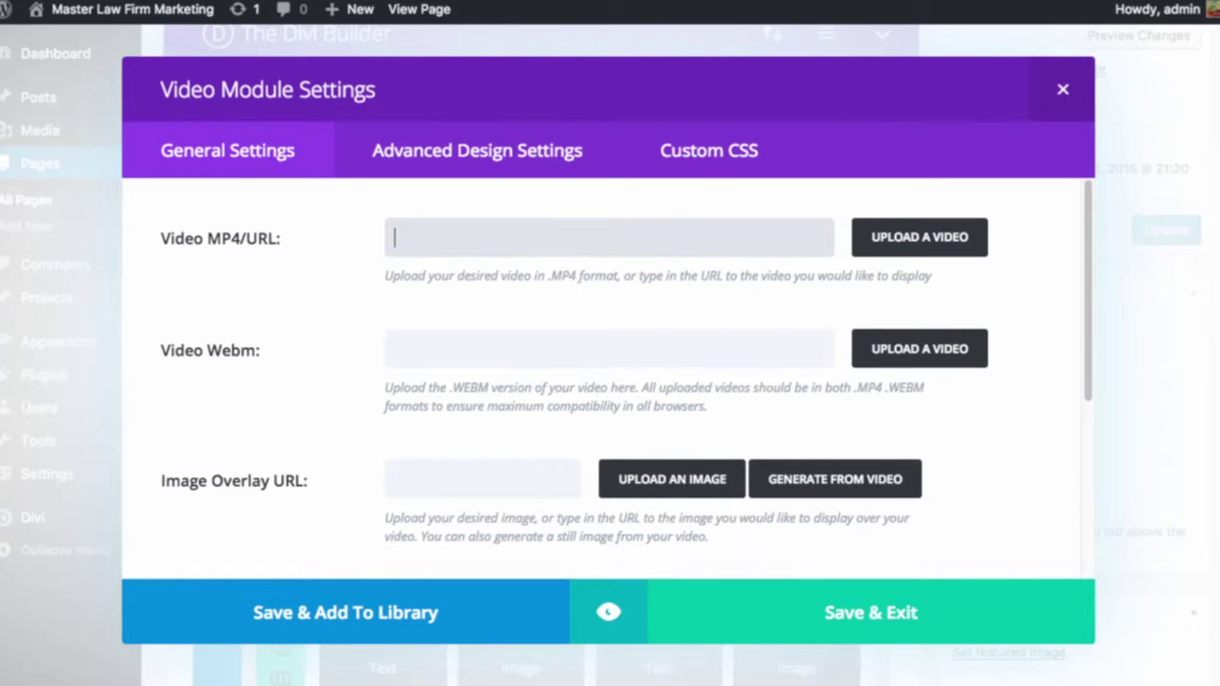
type("https://www.youtube.com/watch?v=oUEQtJHeBP4")
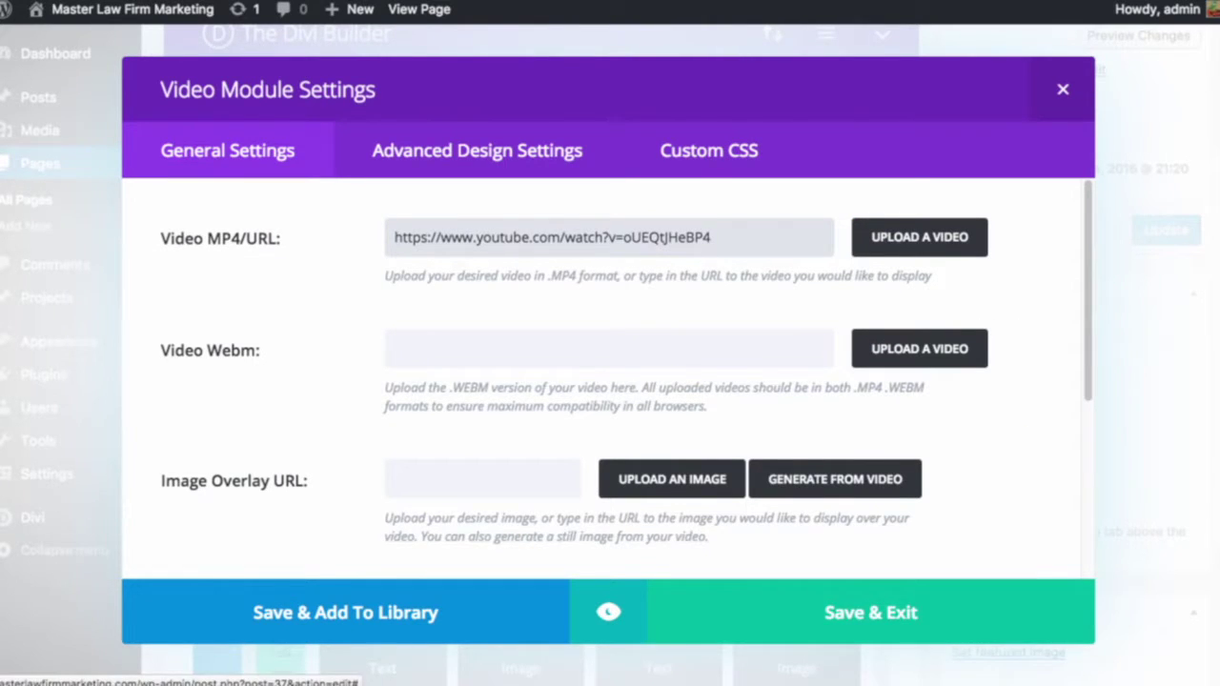
left_click(872, 613)
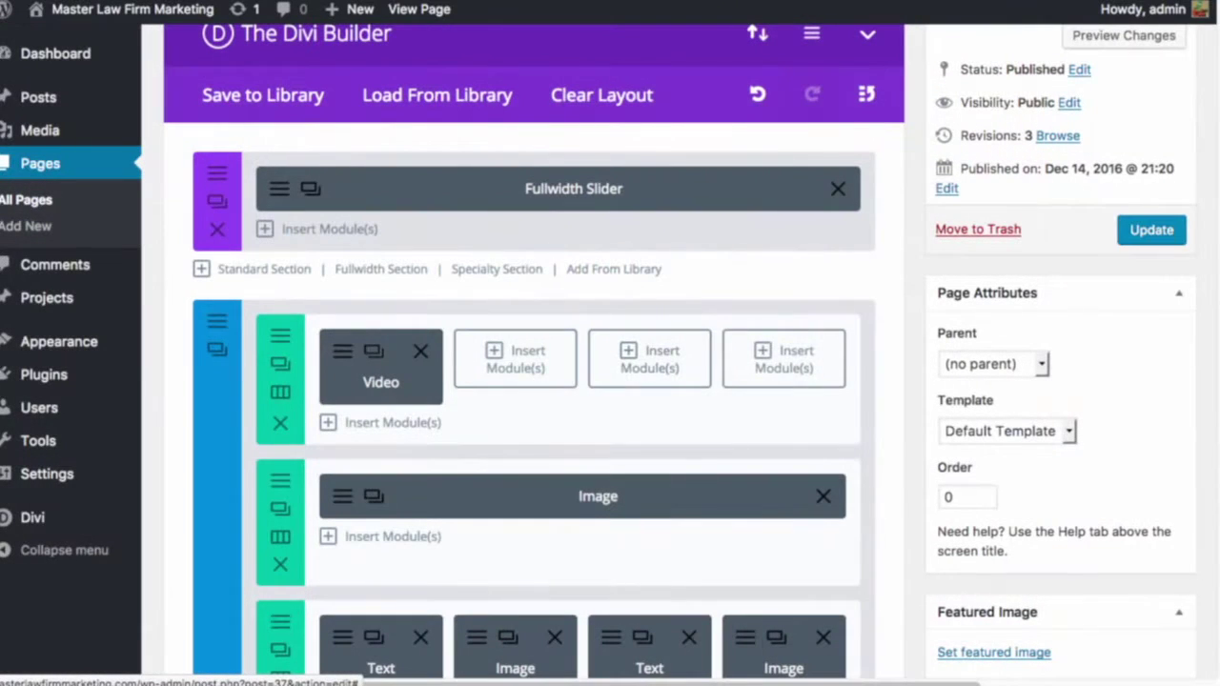
Duplicate the Video module three times and distribute the copies so each of the row's four columns holds one.
left_click(374, 352)
left_click(373, 352)
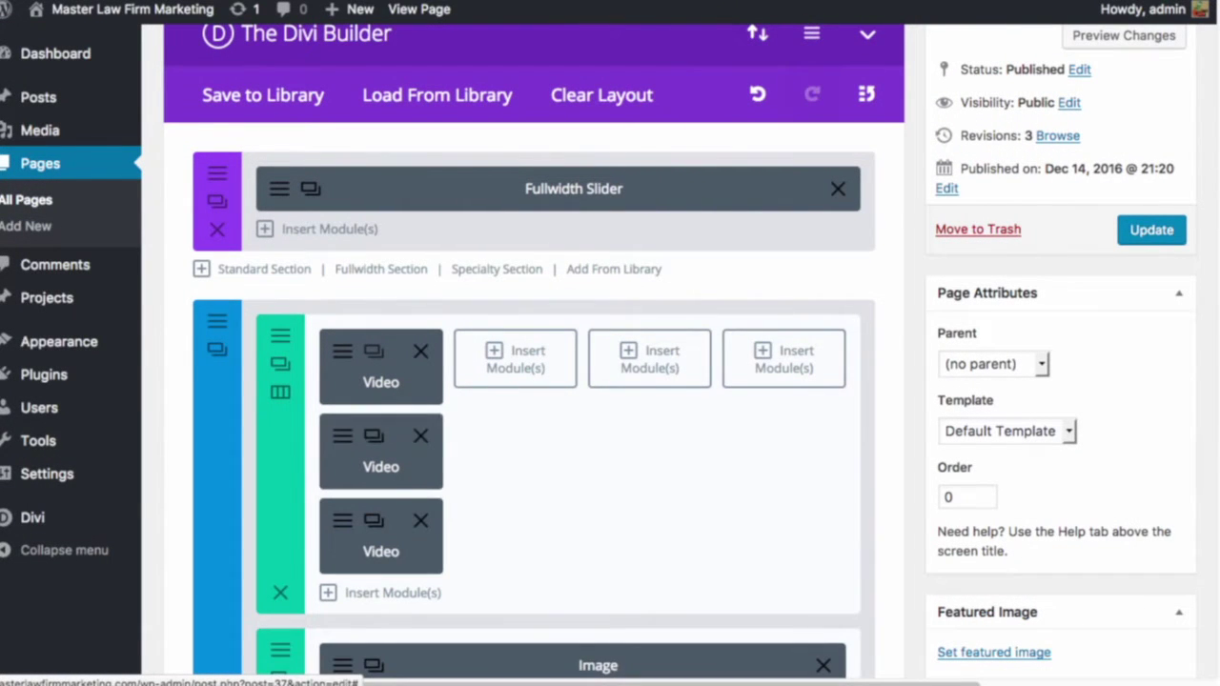
left_click(374, 352)
left_click_drag(395, 374, 663, 374)
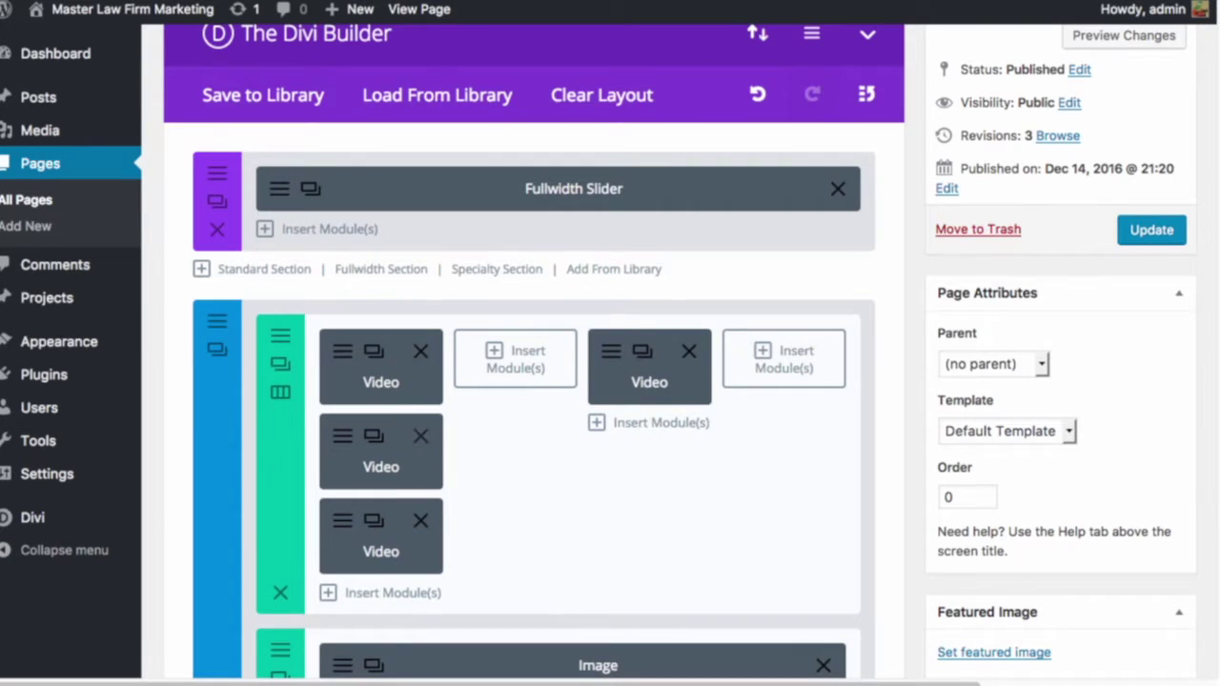
left_click_drag(396, 420, 491, 401)
left_click_drag(396, 426, 796, 350)
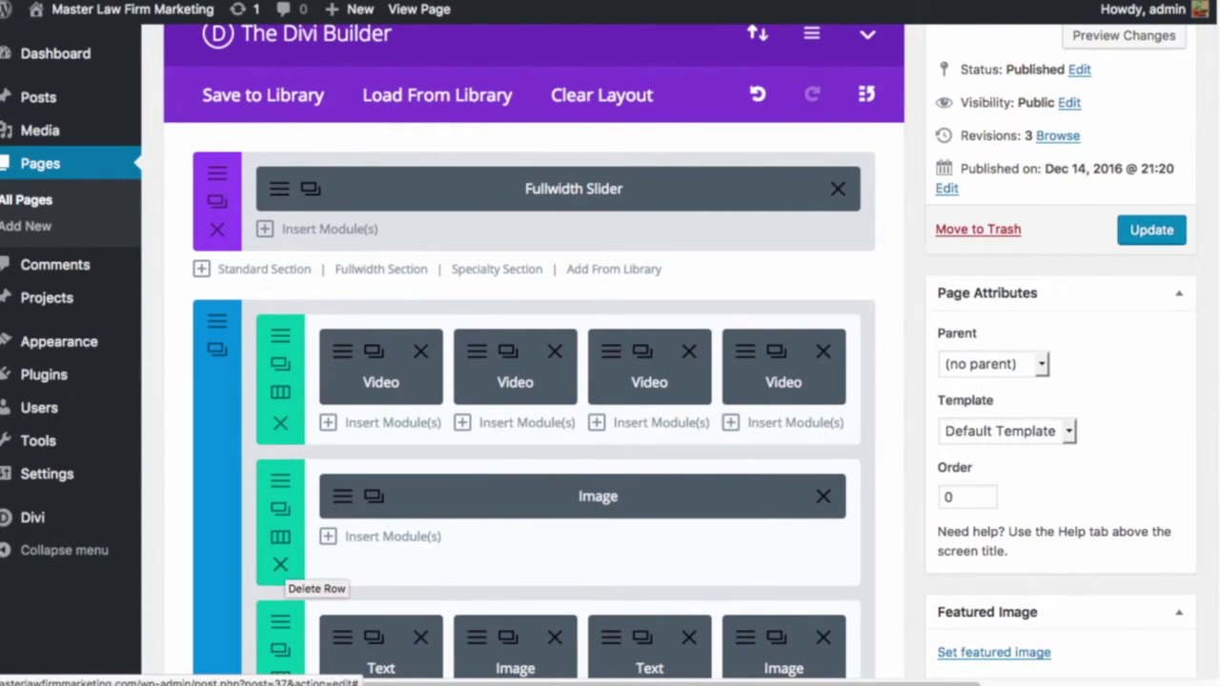
Delete the row containing the single Image module below the video row.
left_click(280, 564)
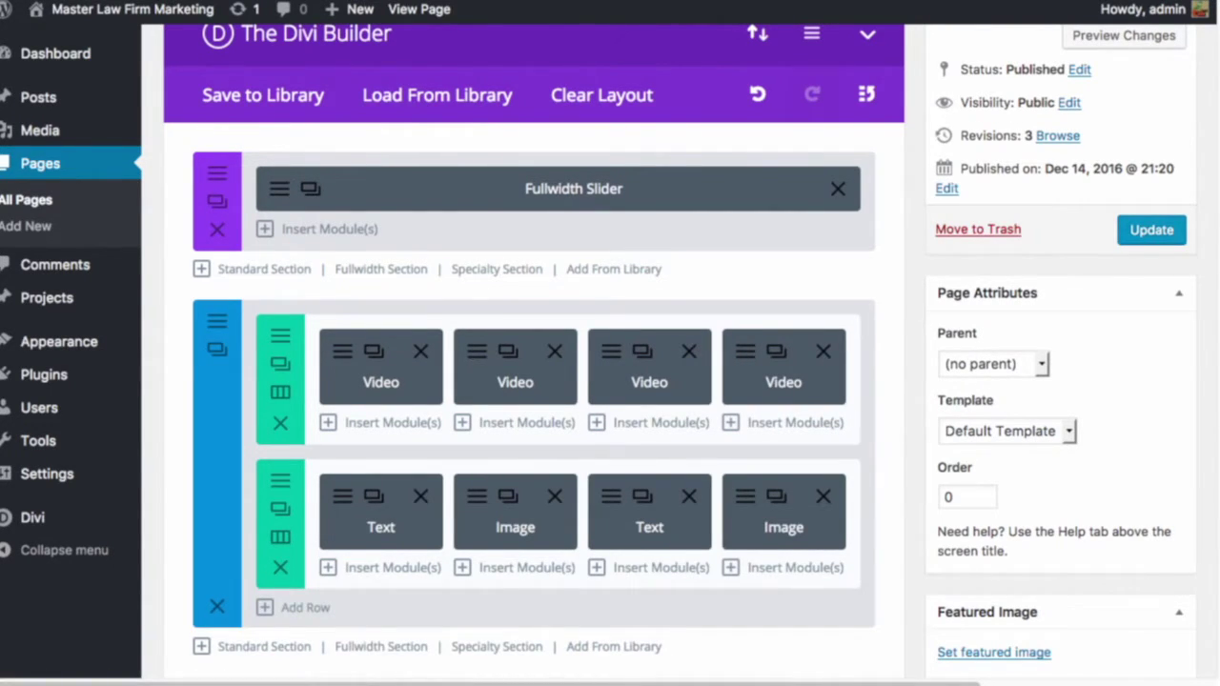
Update the Home Page and test playback of the second column's video on the live page.
left_click(1152, 230)
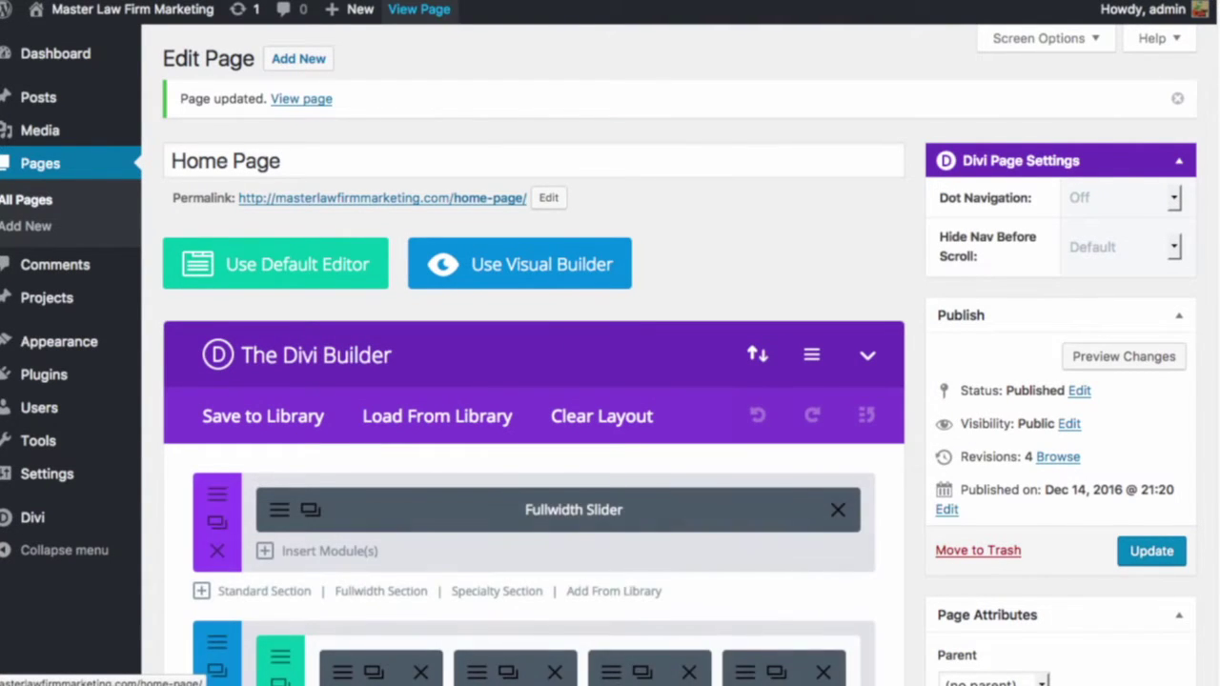
left_click(419, 8)
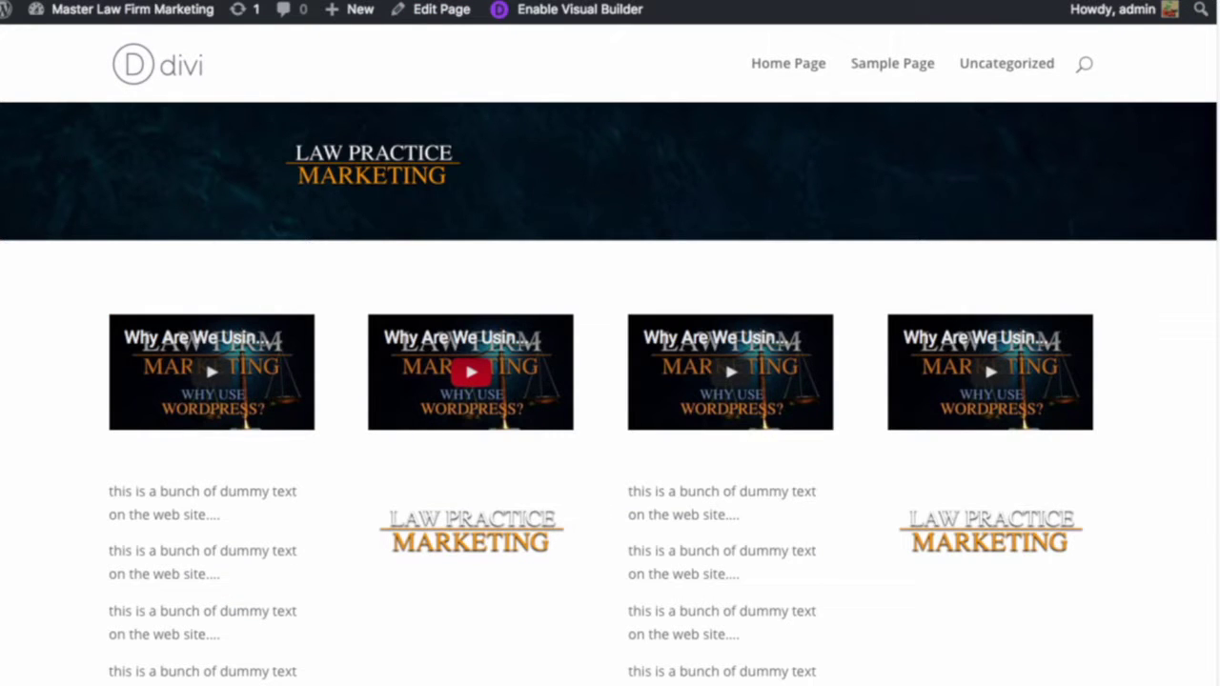
left_click(471, 372)
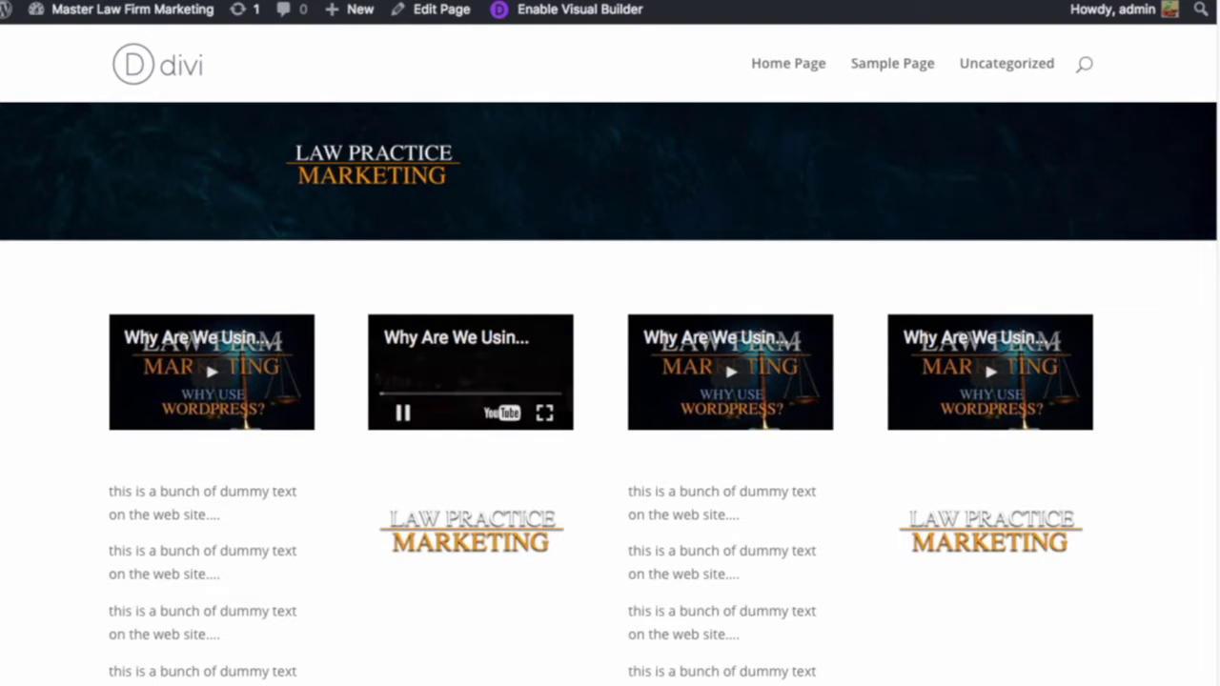
left_click(402, 413)
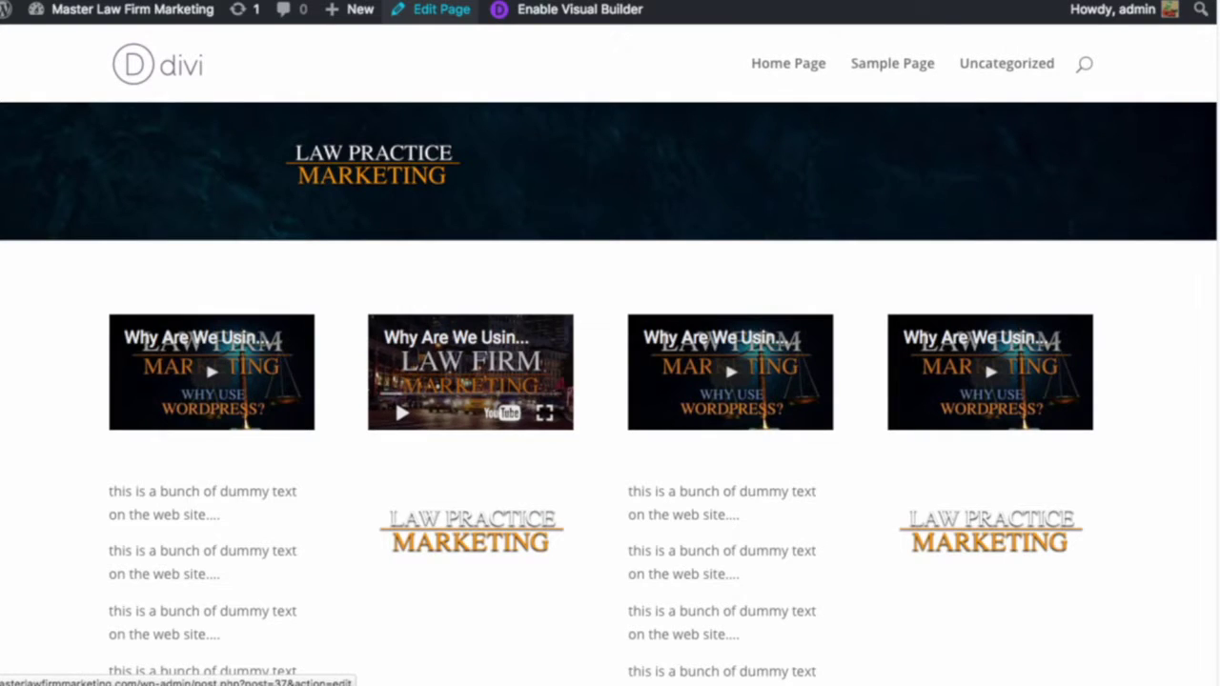
Reopen the page for editing, duplicate the four-video row, and remove the first two Video modules from both video rows.
left_click(434, 9)
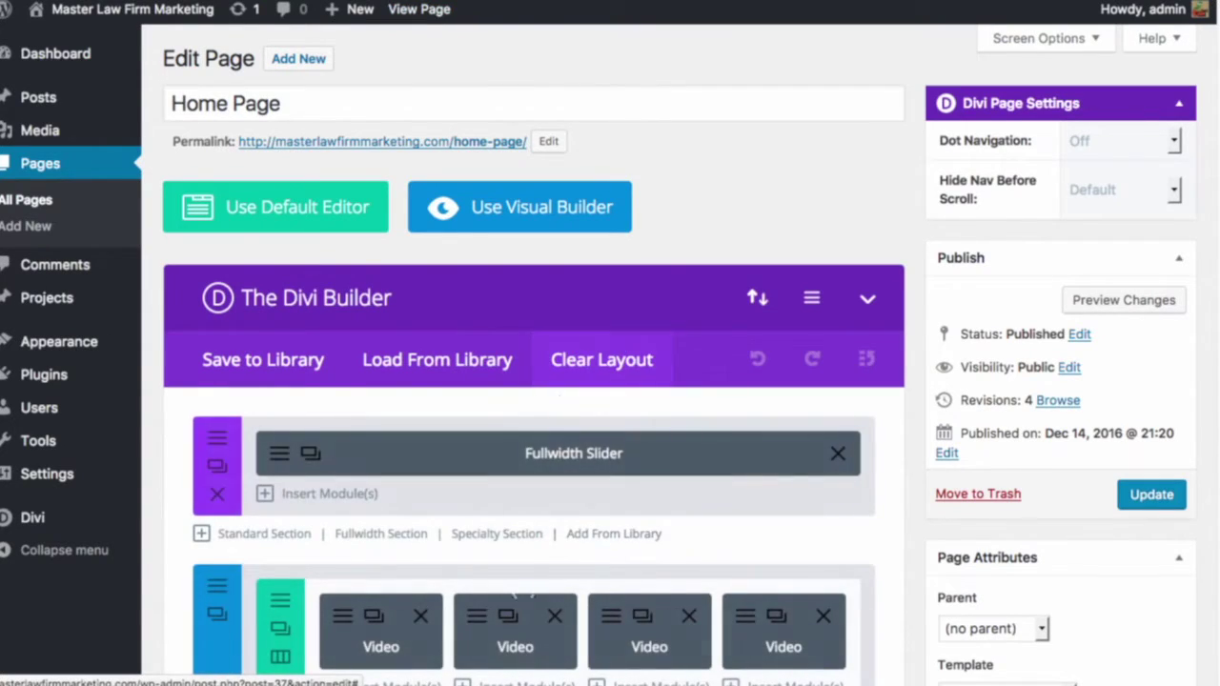
scroll(515, 593, "down", 5)
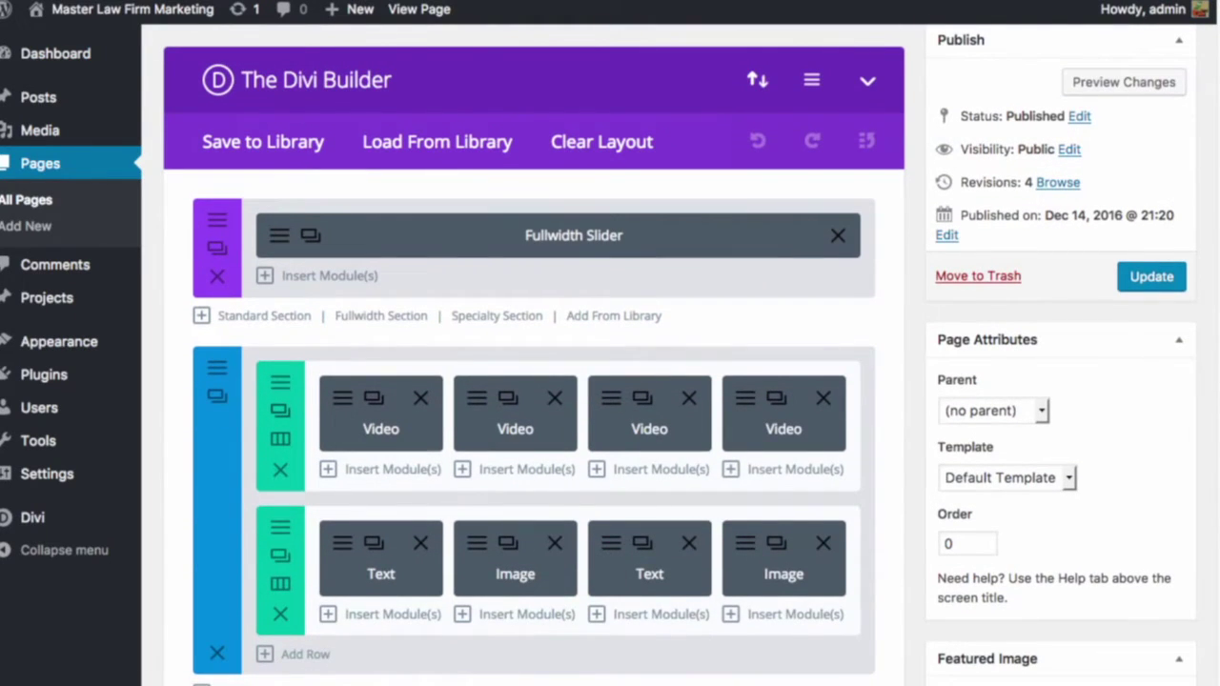
left_click(280, 410)
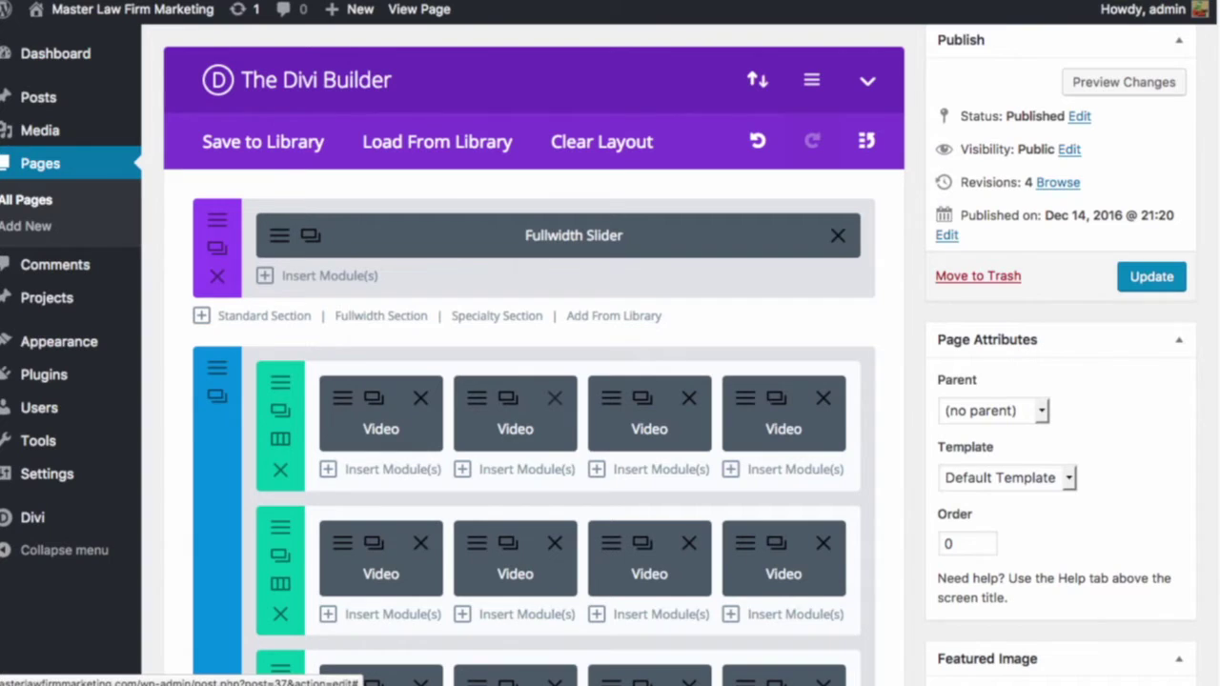
left_click(554, 397)
left_click(420, 397)
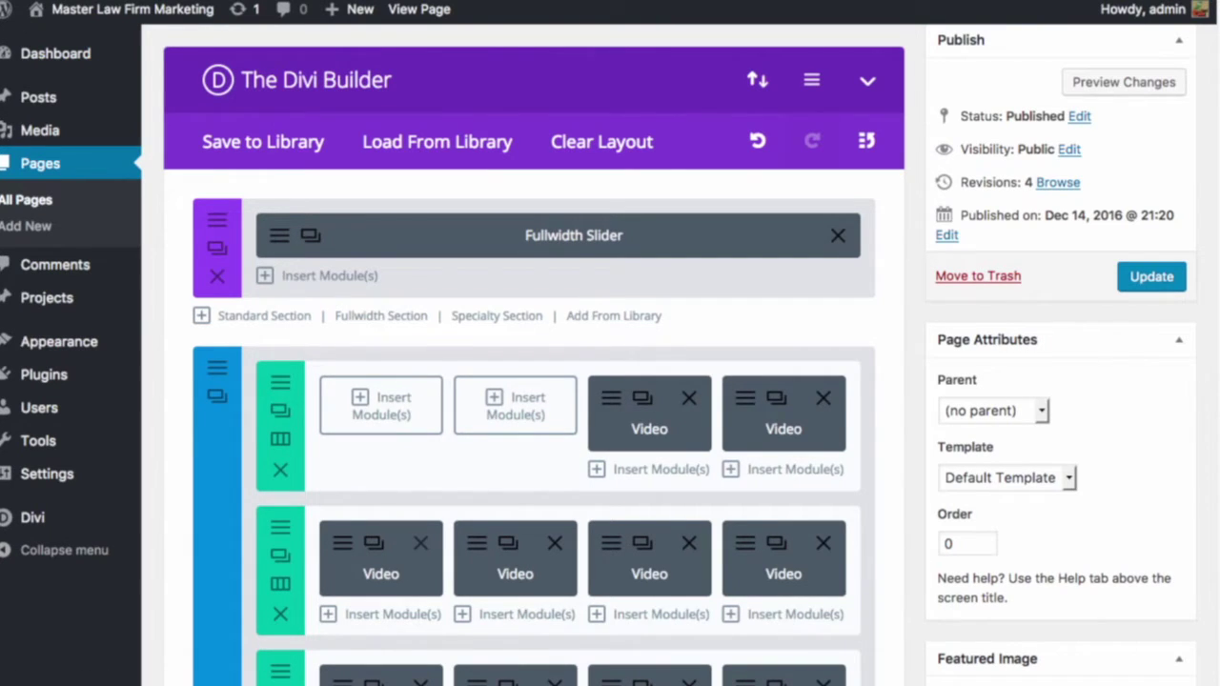
left_click(421, 543)
left_click(554, 542)
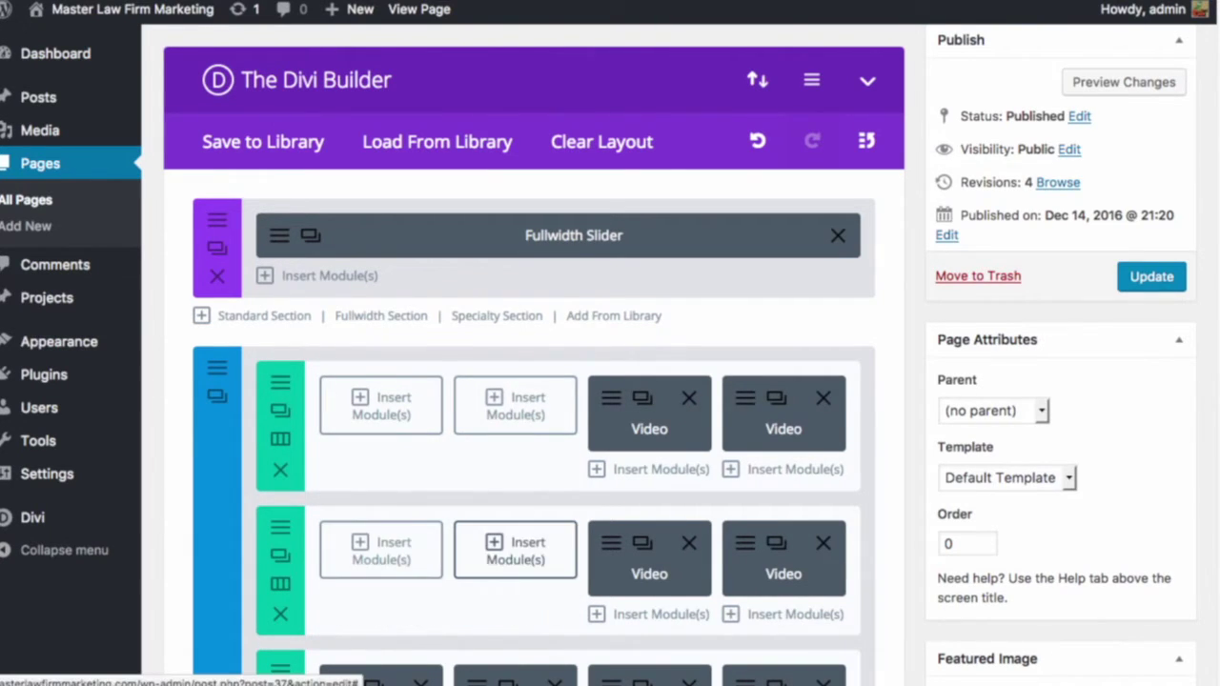
Change the second video row to a 1/2 + 1/2 column structure and place one Video module in each column.
left_click(281, 583)
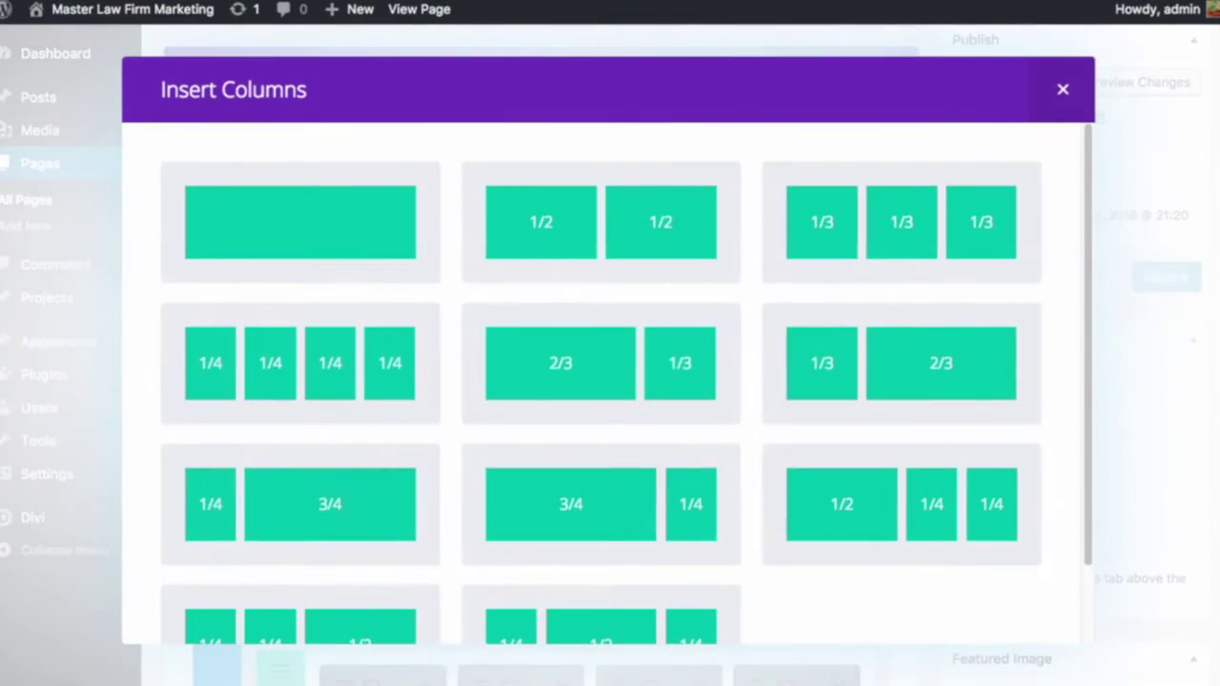
left_click(601, 224)
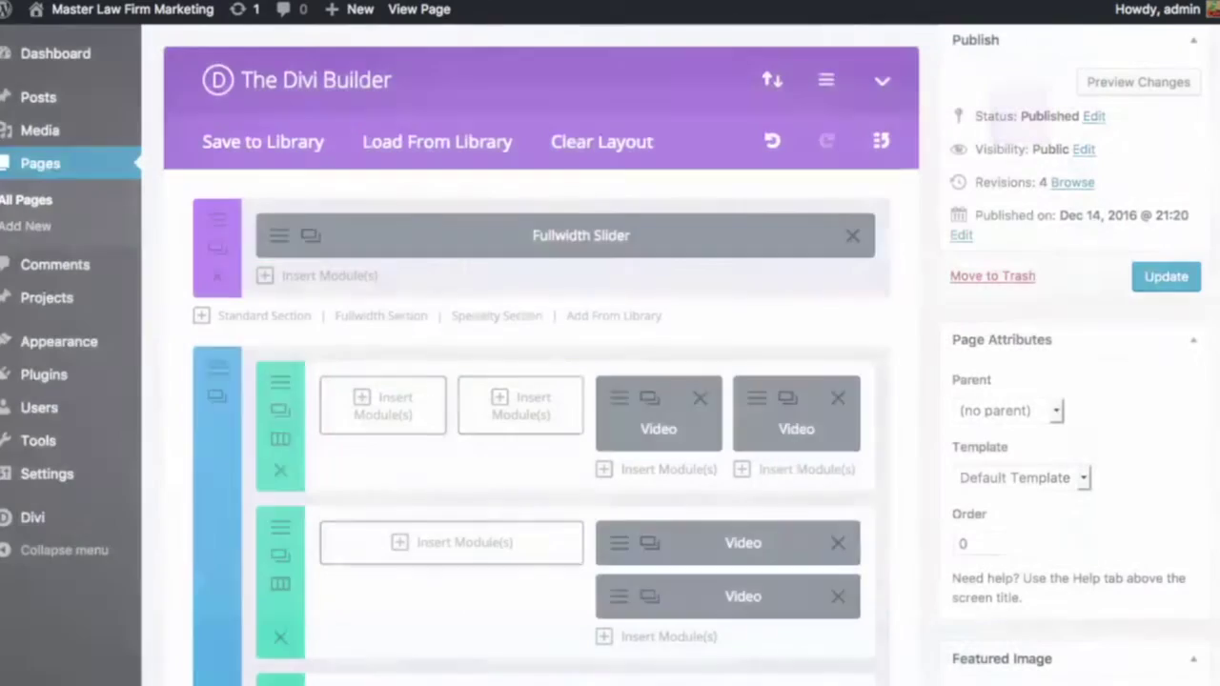
left_click_drag(732, 597, 477, 543)
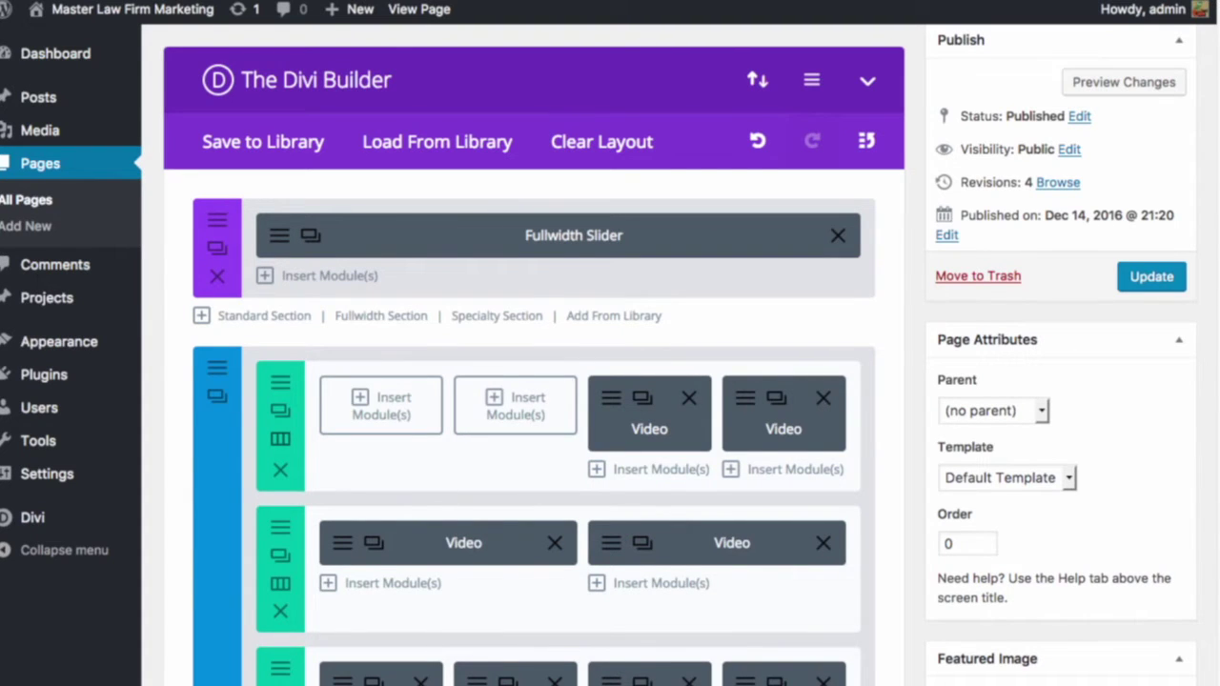
Change the first video row to a 1/2 + 1/2 column structure and move one of its Video modules into the empty column.
left_click(280, 583)
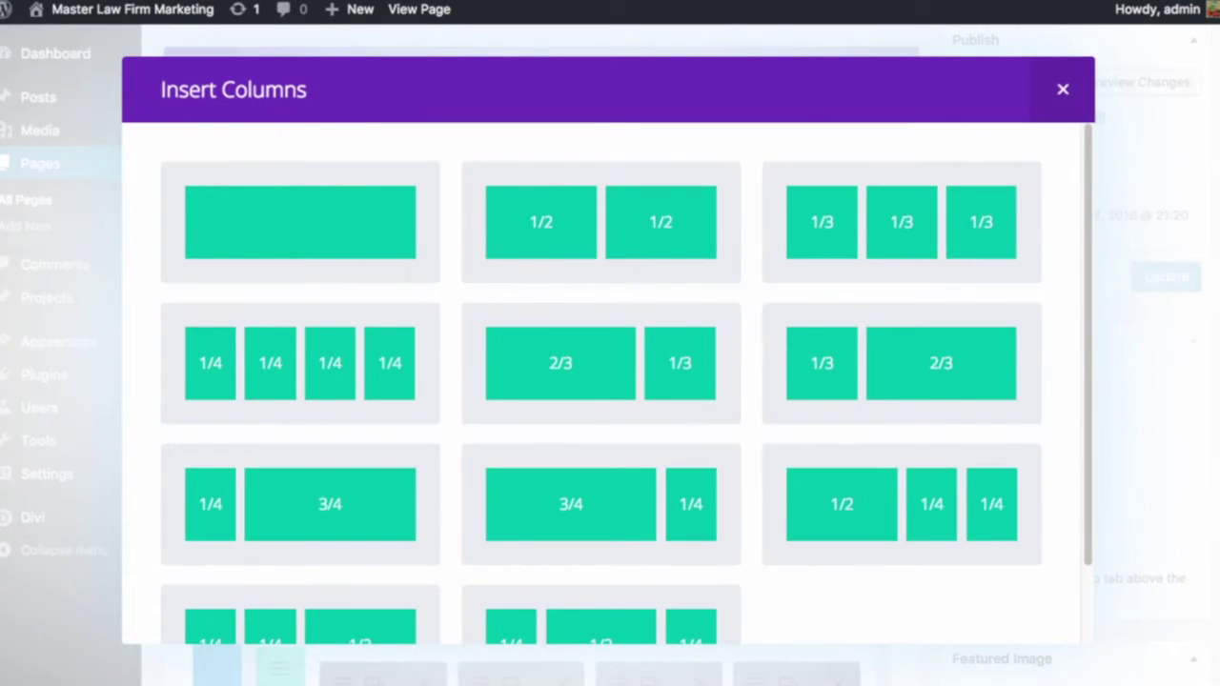
left_click(601, 222)
left_click_drag(698, 467, 492, 413)
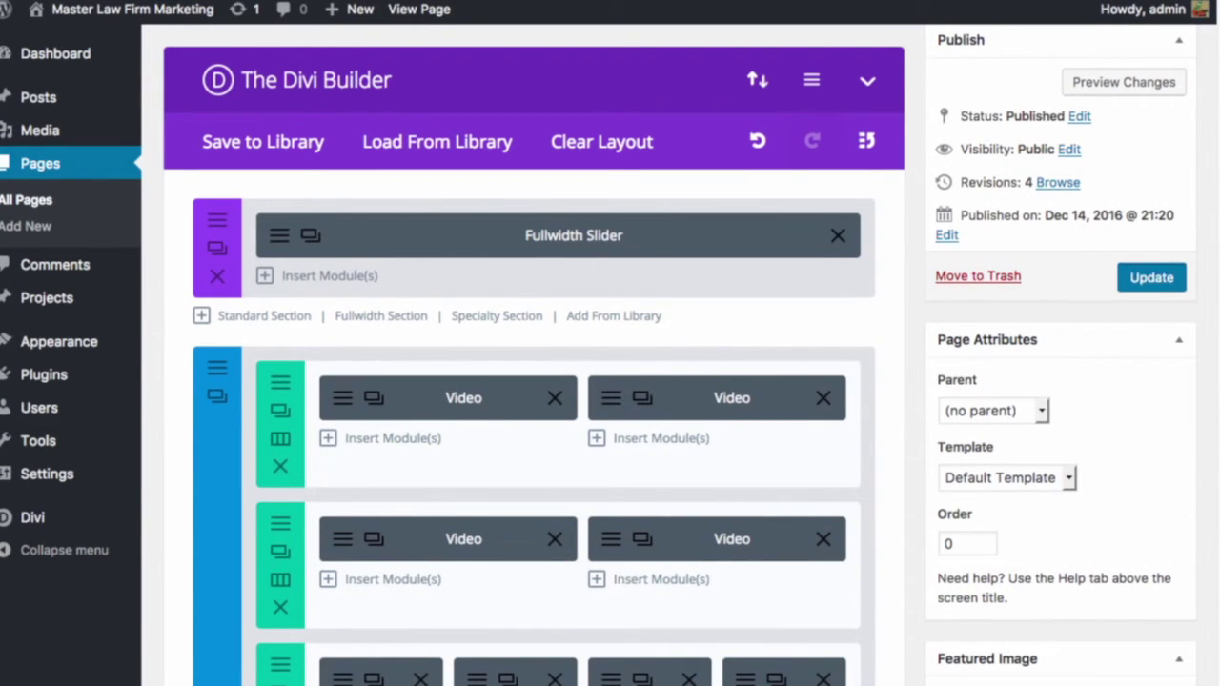
Update the page with the two-column video rows and play the first video on the live page.
left_click(1151, 276)
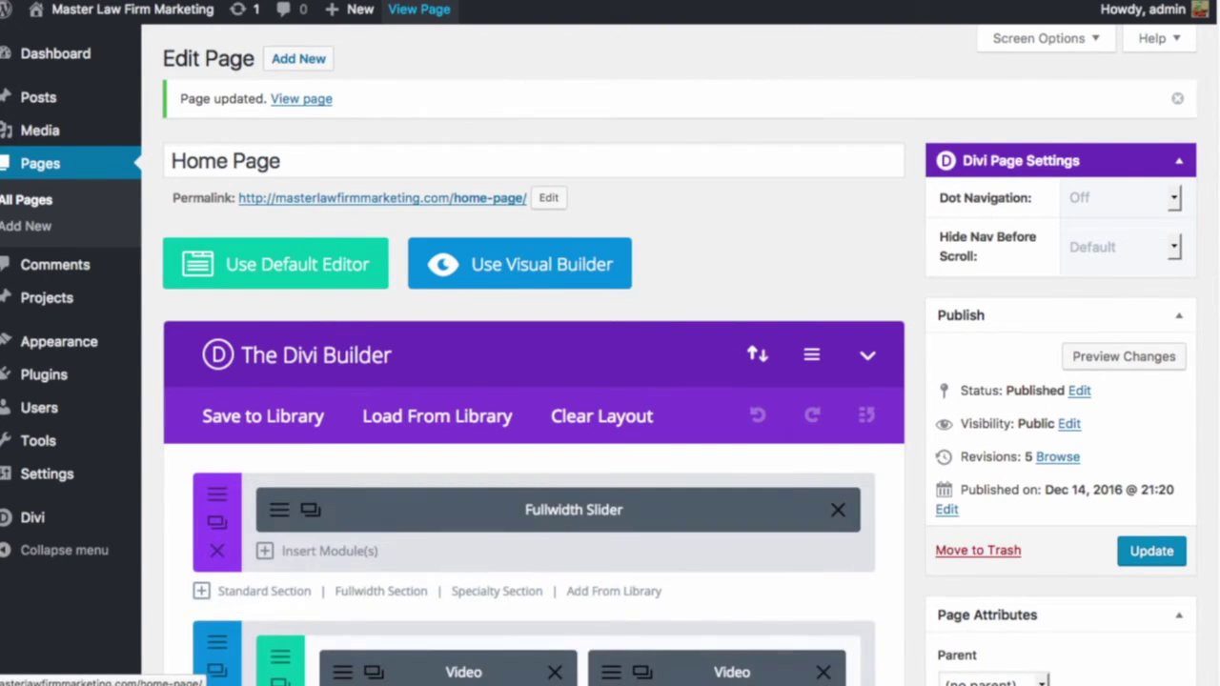
left_click(419, 8)
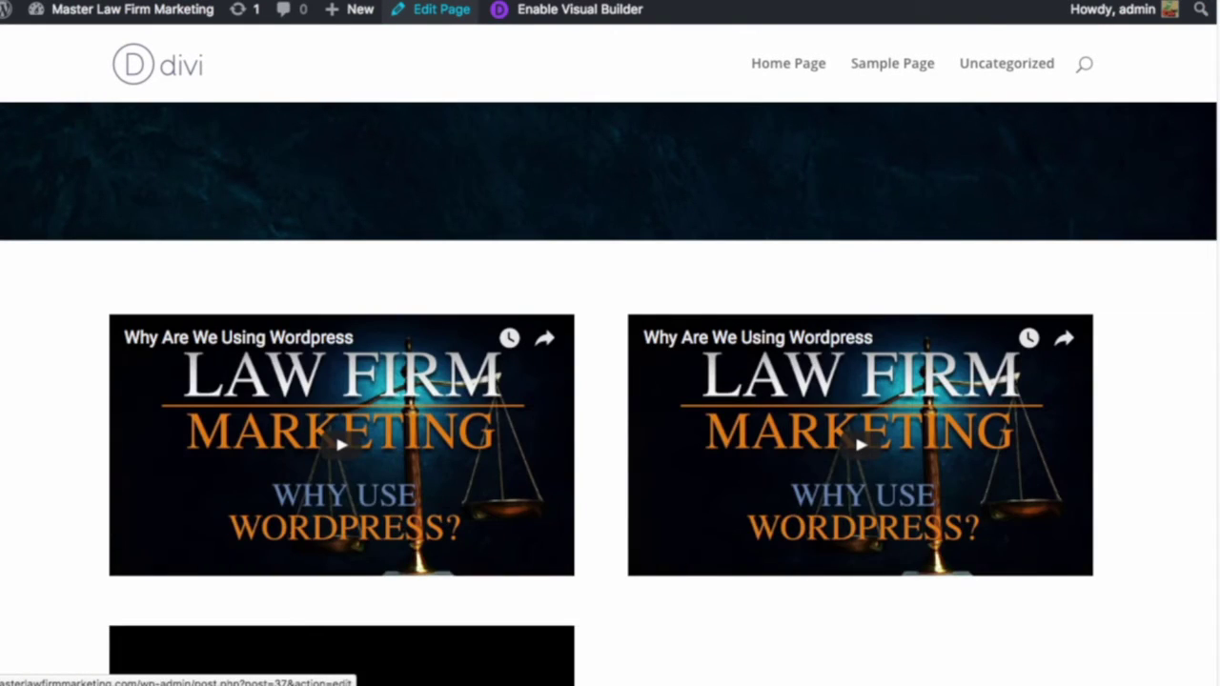
scroll(538, 367, "down", 2)
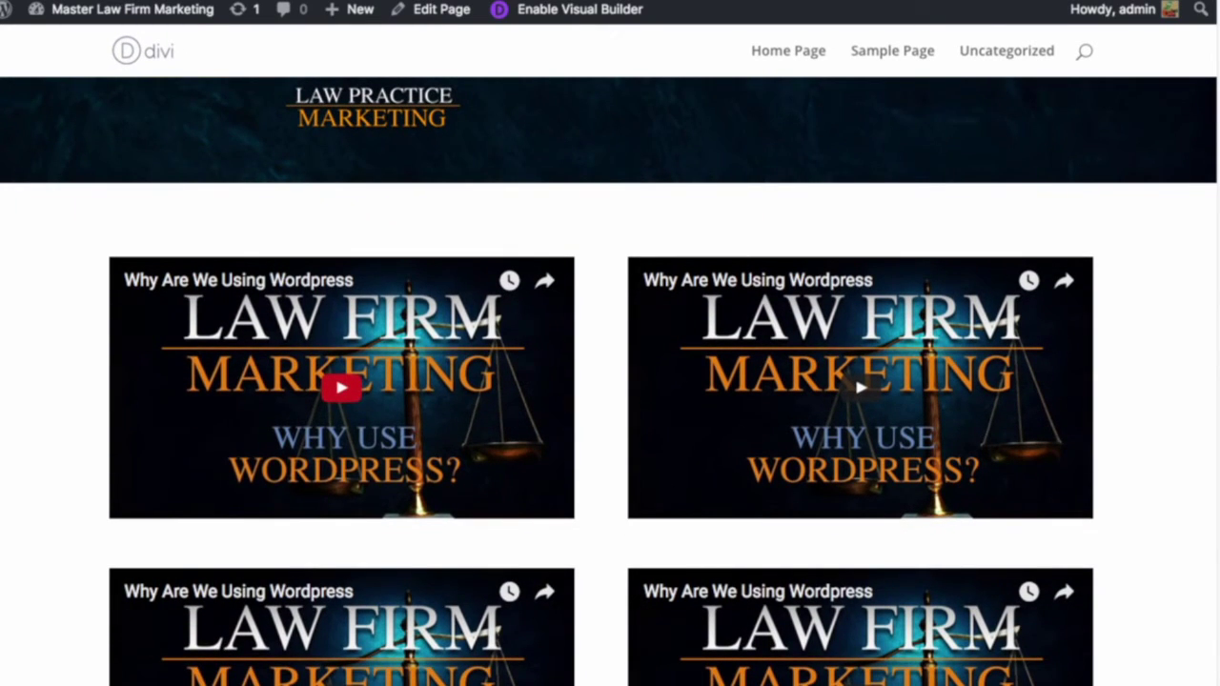
left_click(341, 387)
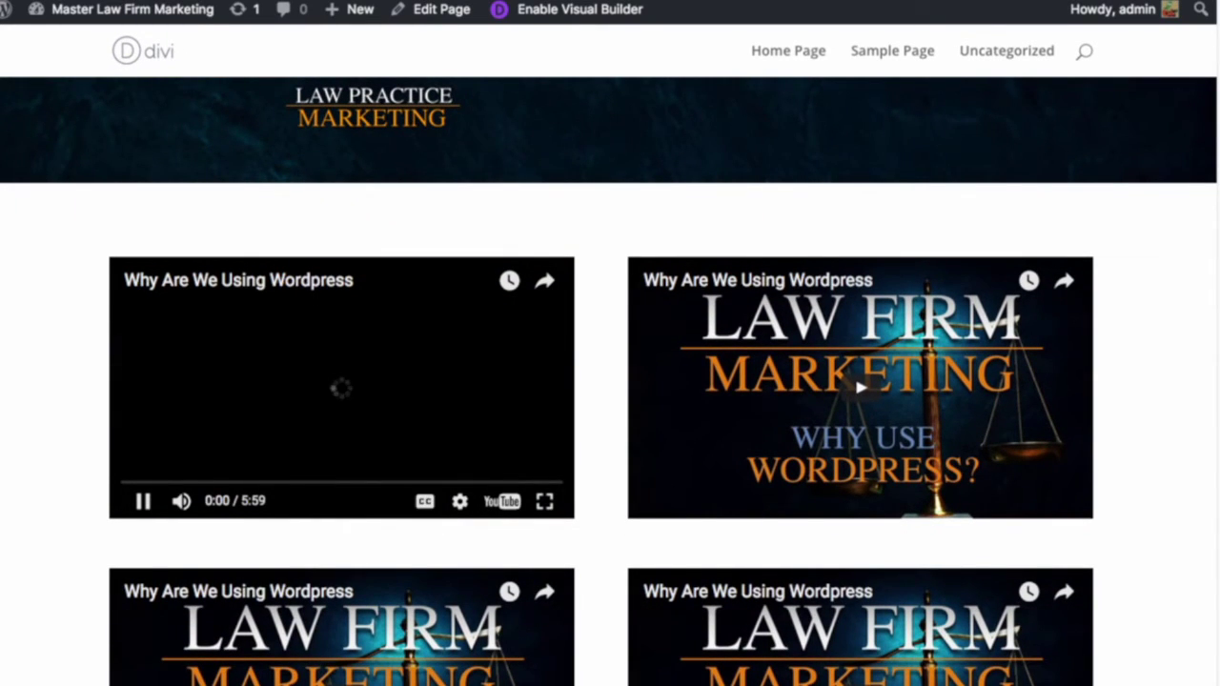